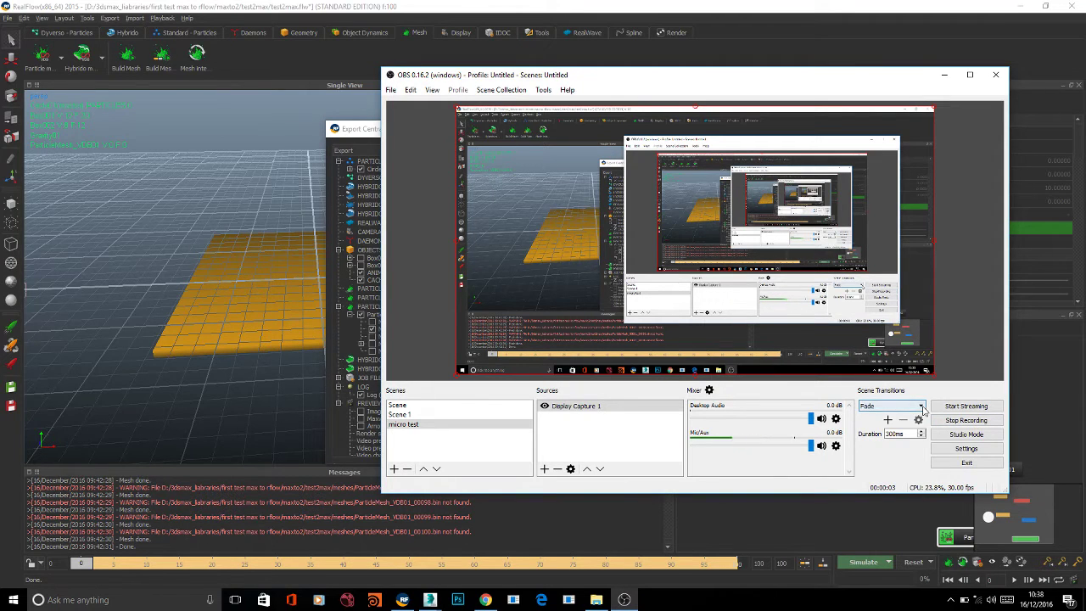
click(943, 77)
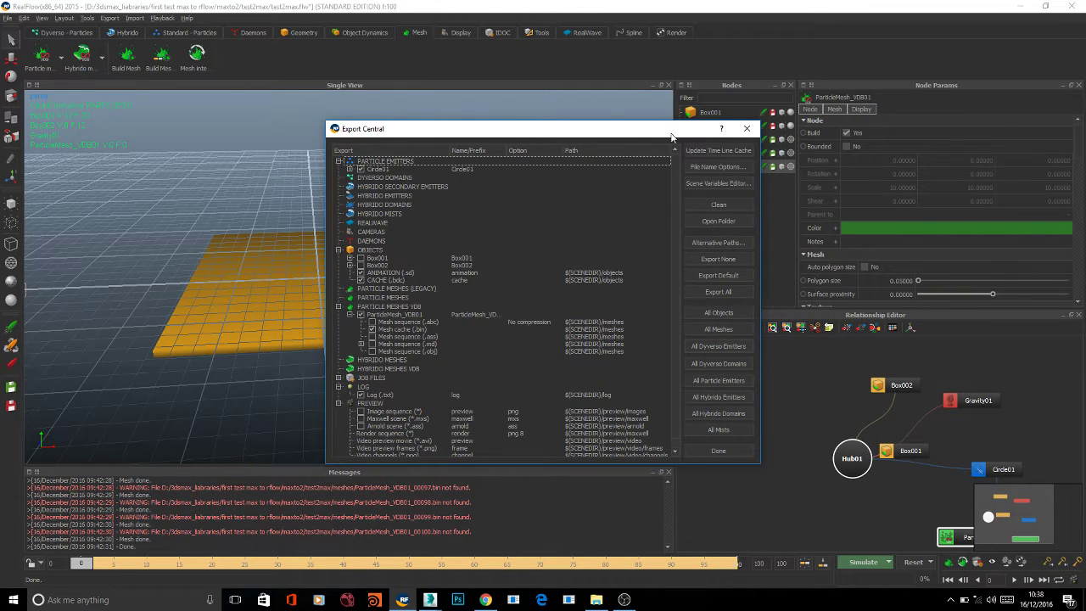
drag(671, 136, 569, 115)
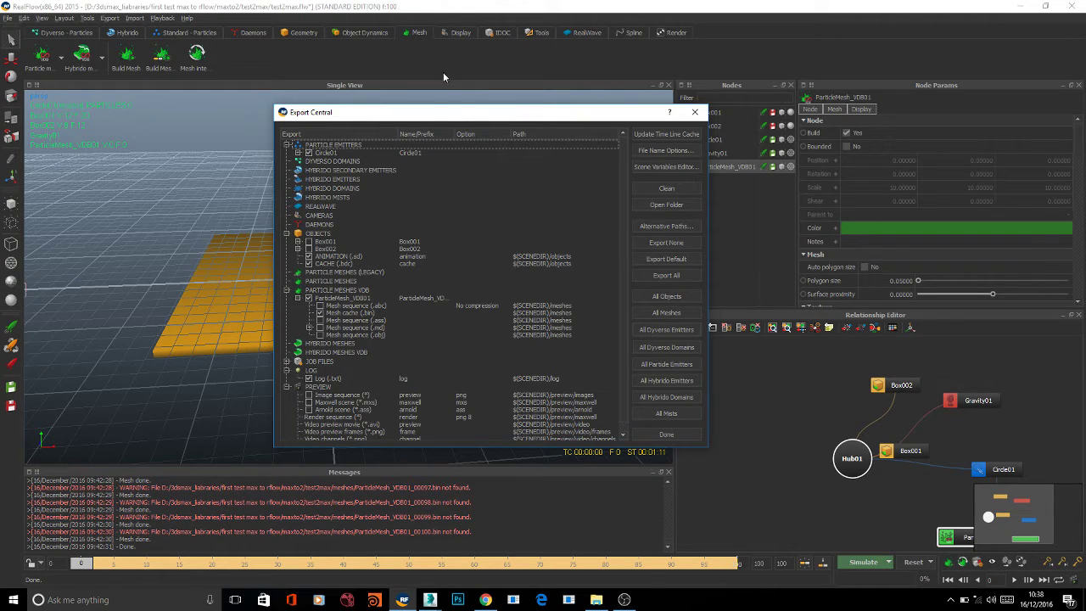
drag(452, 117, 381, 119)
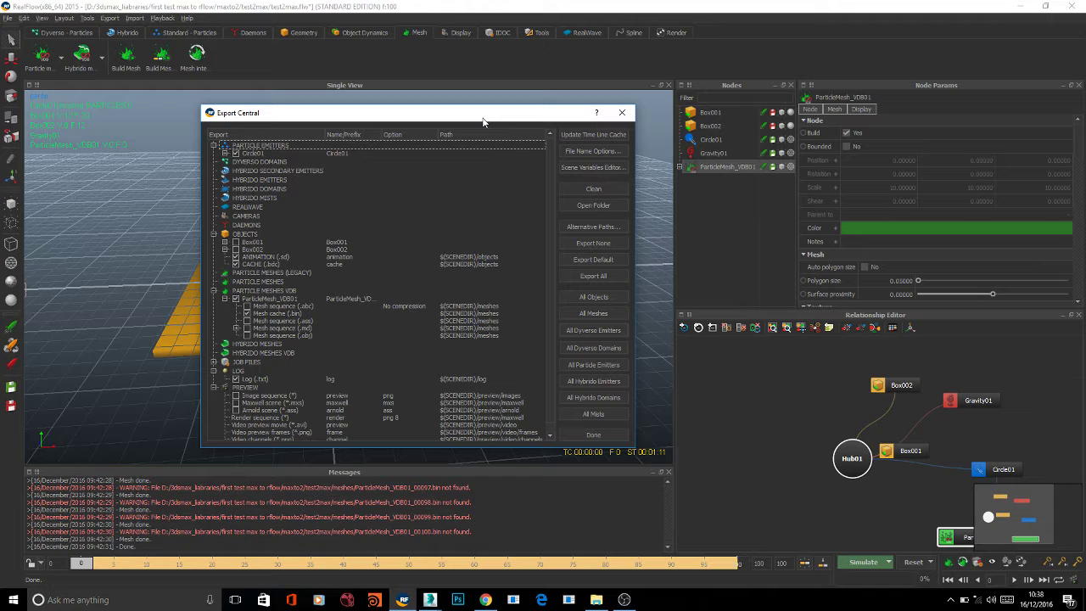
drag(496, 116, 533, 115)
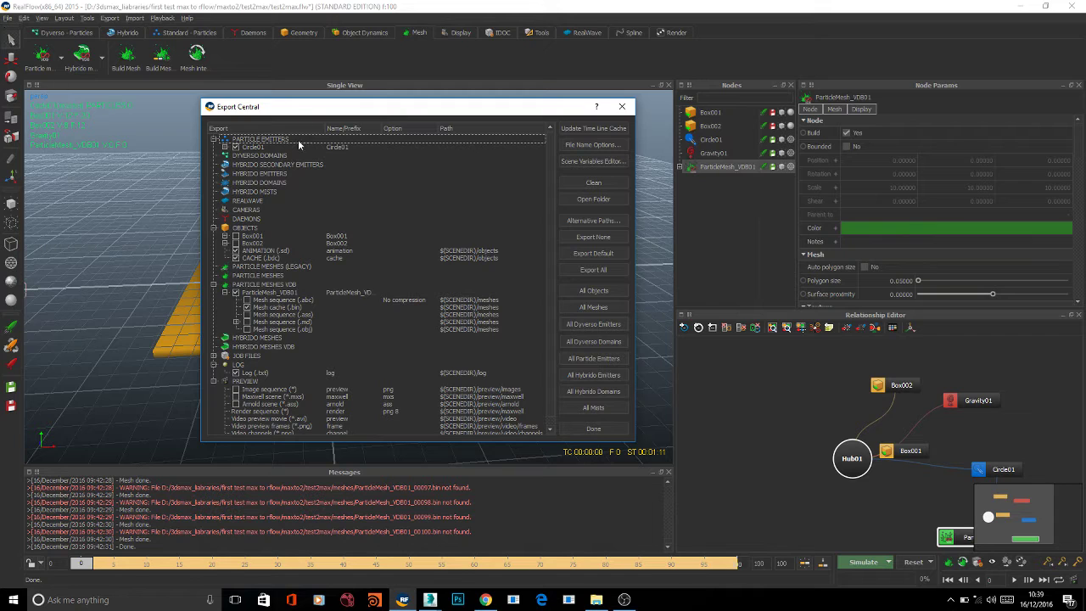
- Switch to 3ds Max and browse from the meshes folder back up to the "first test max to rflow" folder in the BIN mesh file dialog
click(441, 601)
click(478, 547)
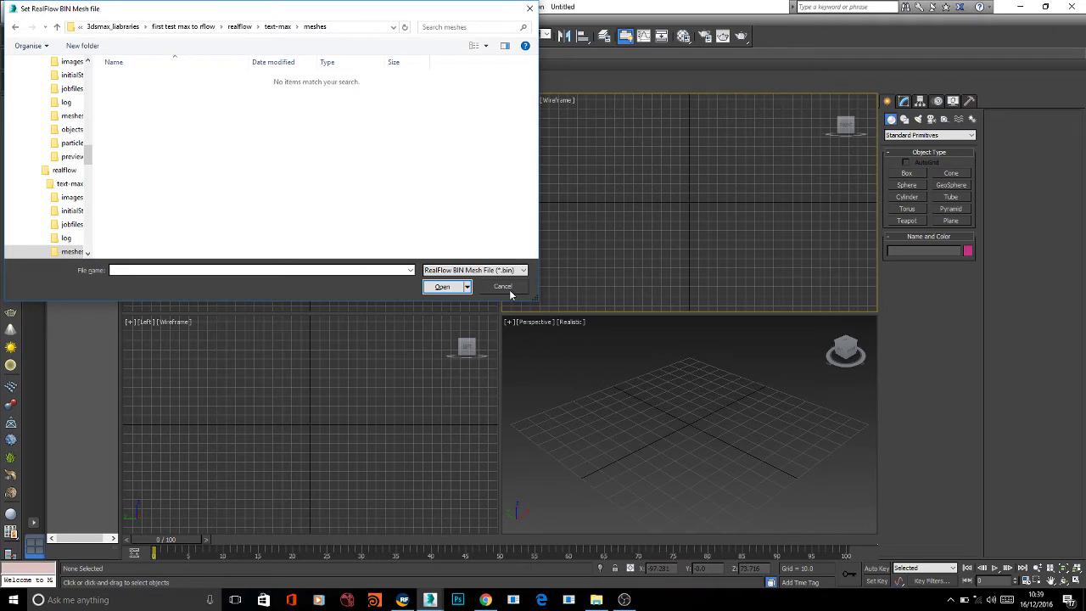
click(15, 27)
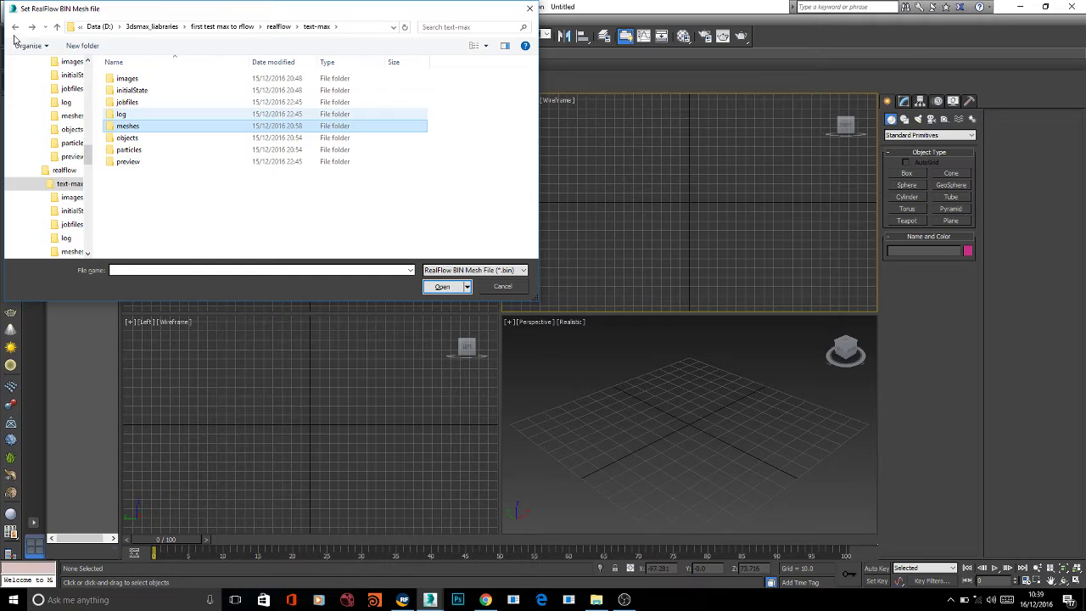
click(16, 28)
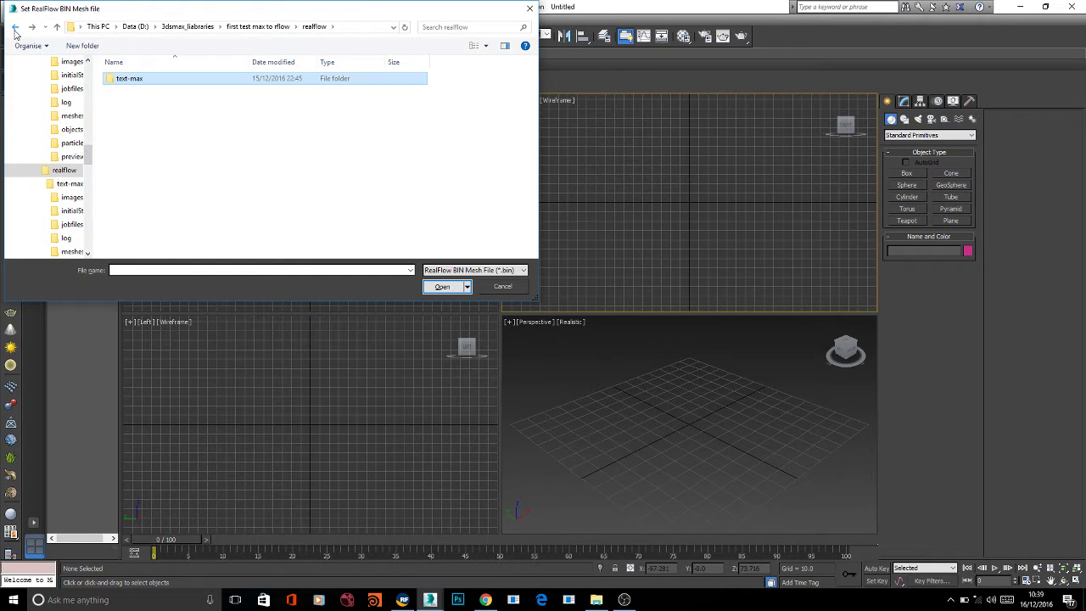
click(32, 26)
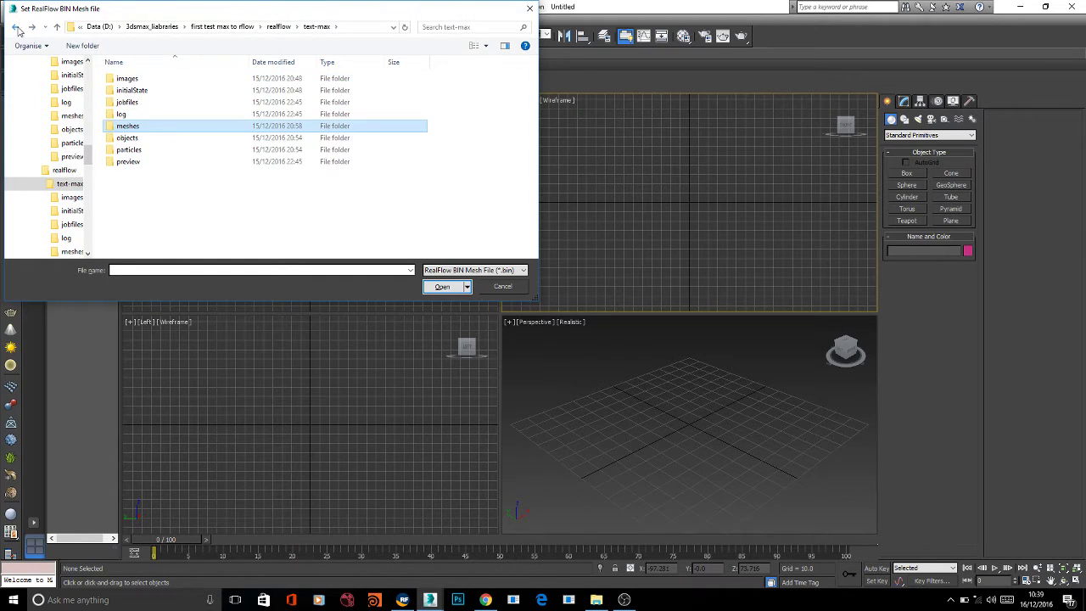
click(16, 28)
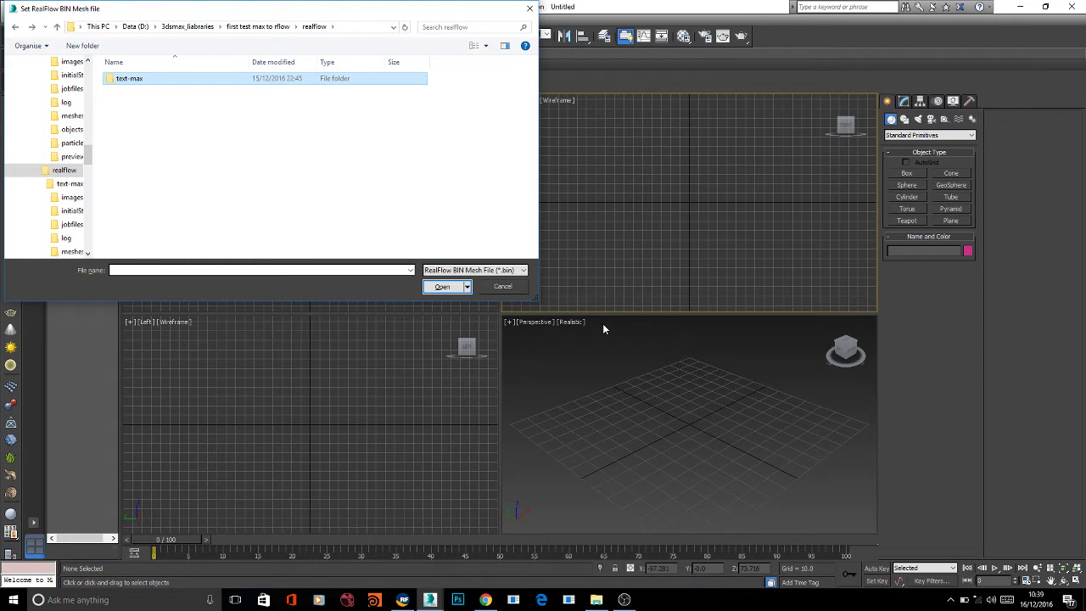
click(14, 28)
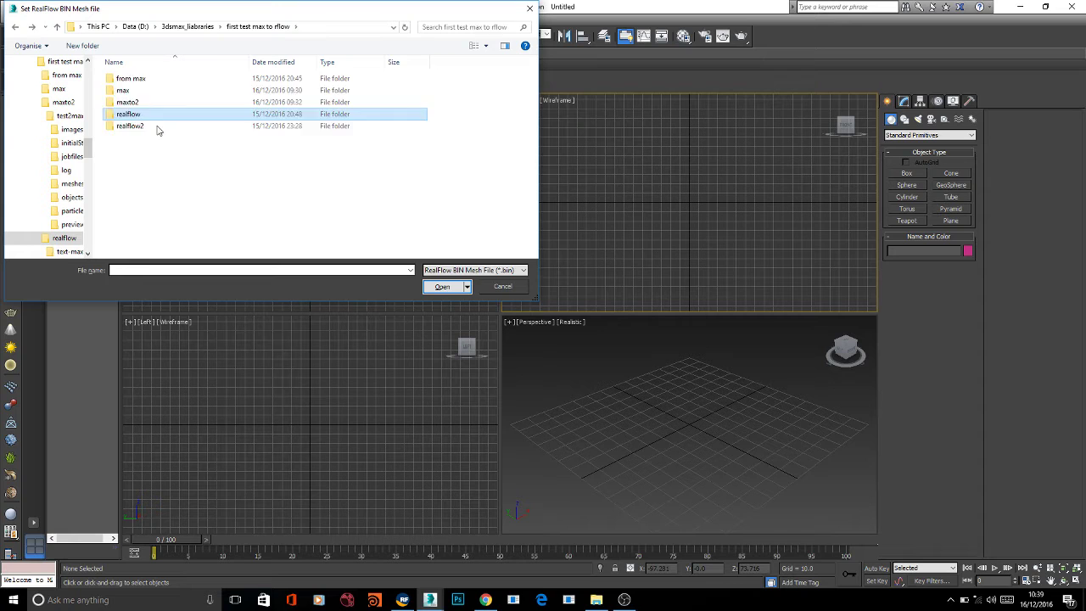
- Open the realflow > text-max > meshes folder to check it for BIN mesh files
double_click(149, 113)
double_click(151, 79)
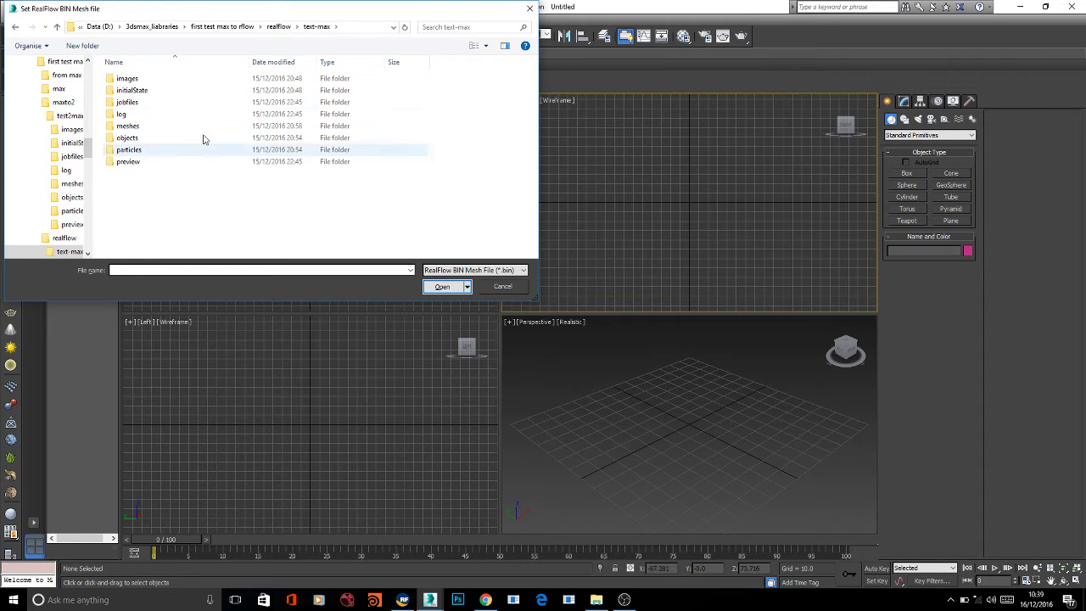
double_click(154, 126)
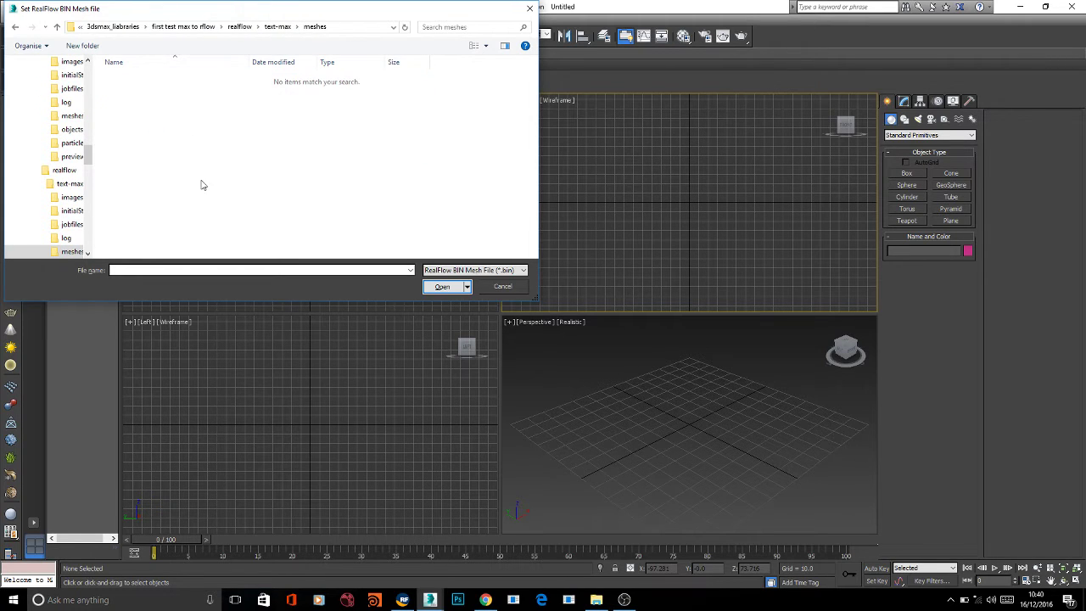
- Load Circle01_00000.bin from the text-max particles folder as the RealFlow BIN mesh file
click(16, 28)
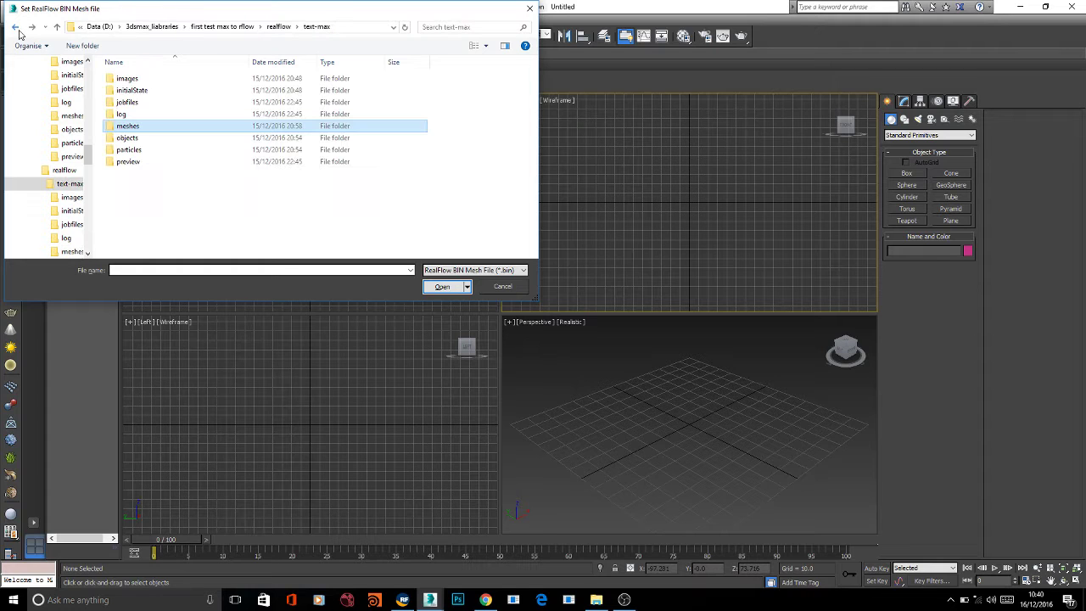
click(155, 151)
double_click(155, 151)
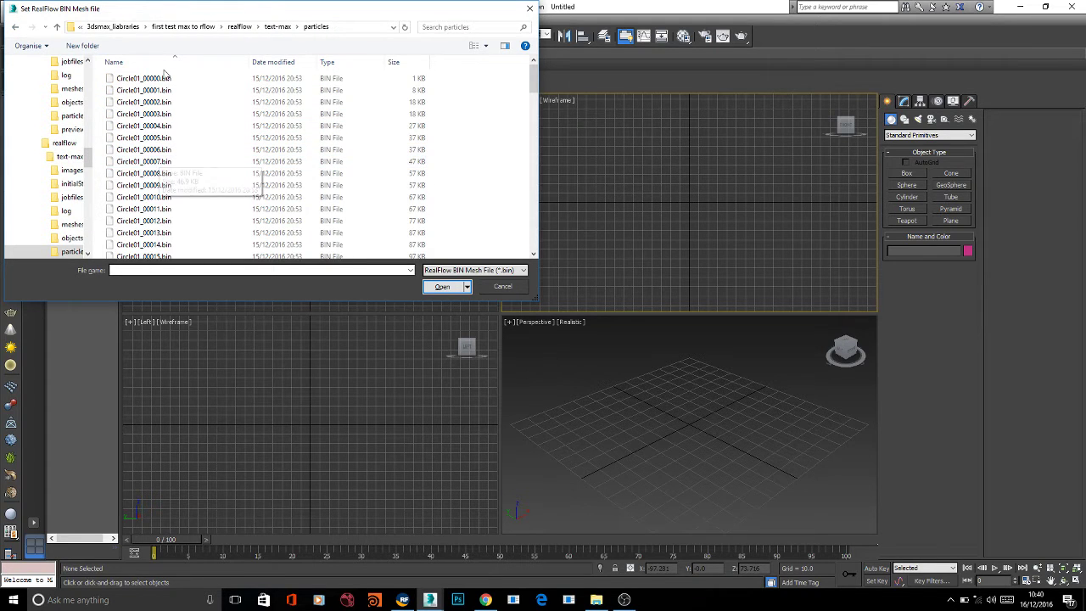
click(144, 78)
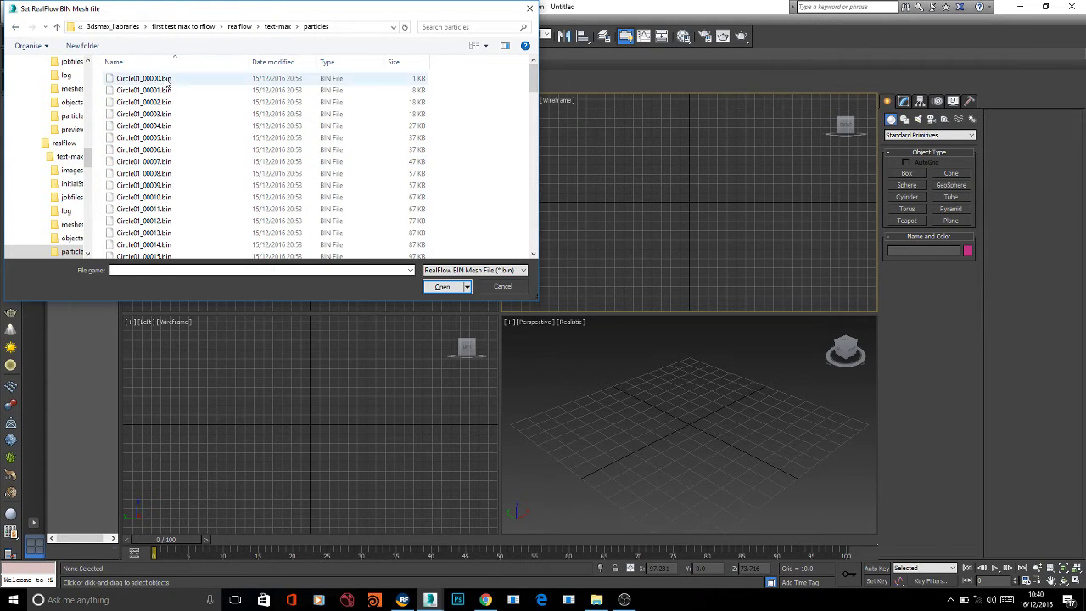
click(443, 288)
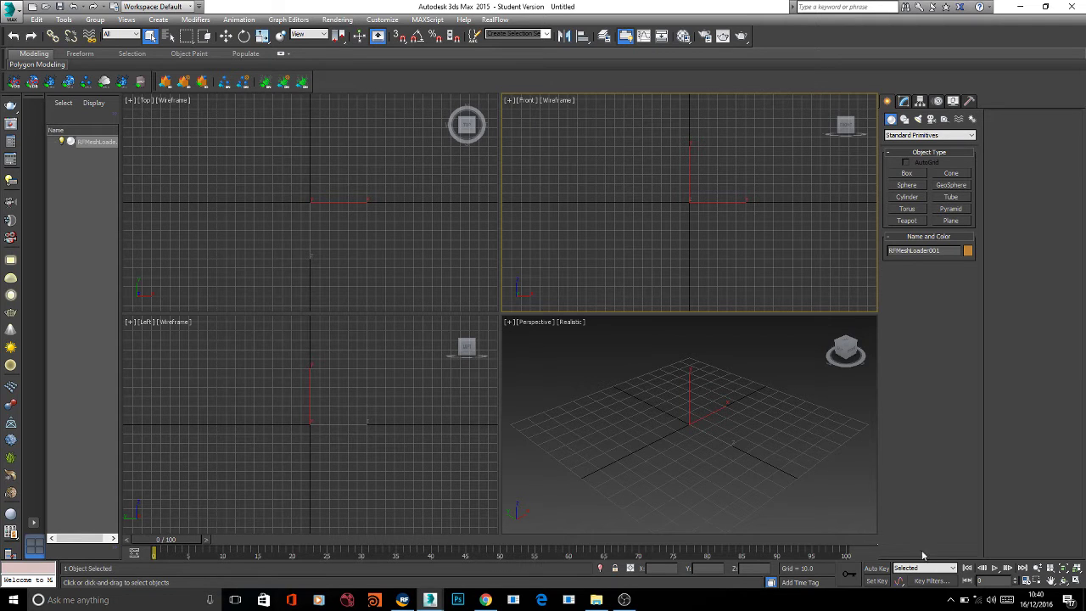
- Play the animation to test the loaded file, stop playback and close the RealFlow log window
click(994, 567)
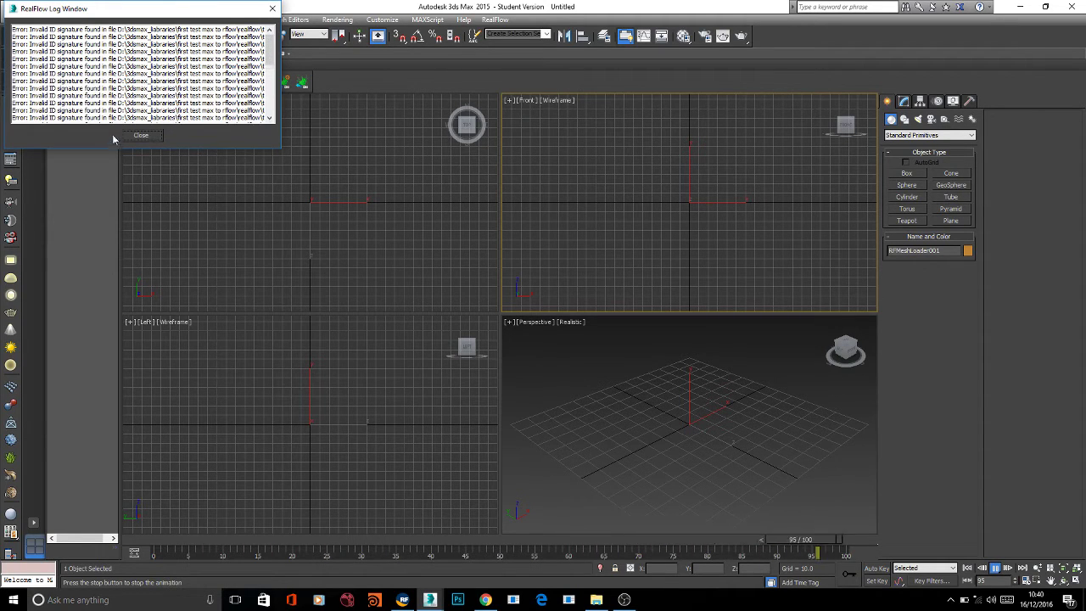
click(995, 568)
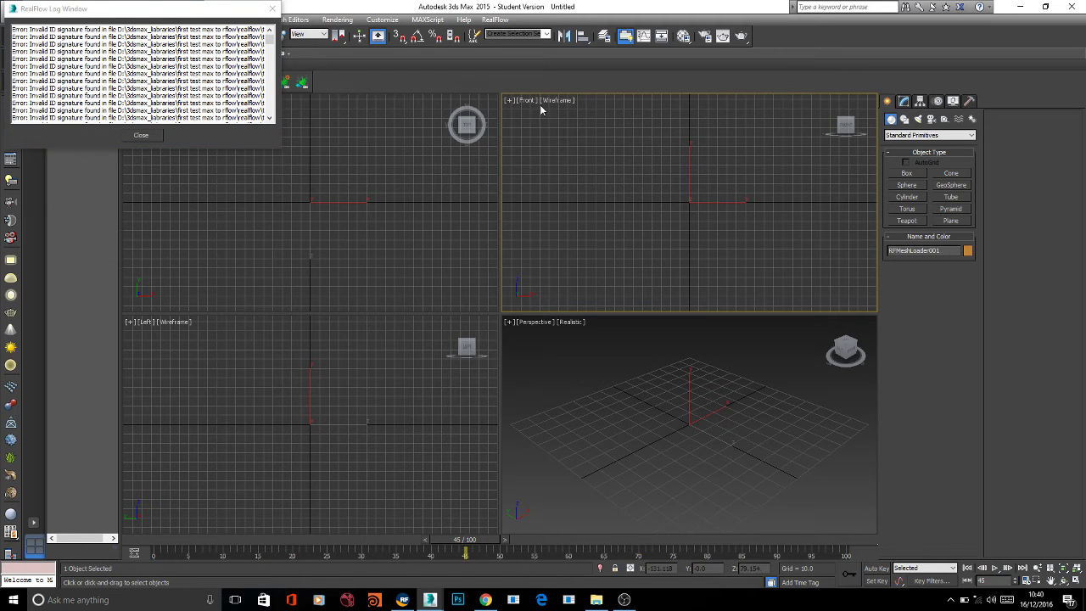
click(271, 8)
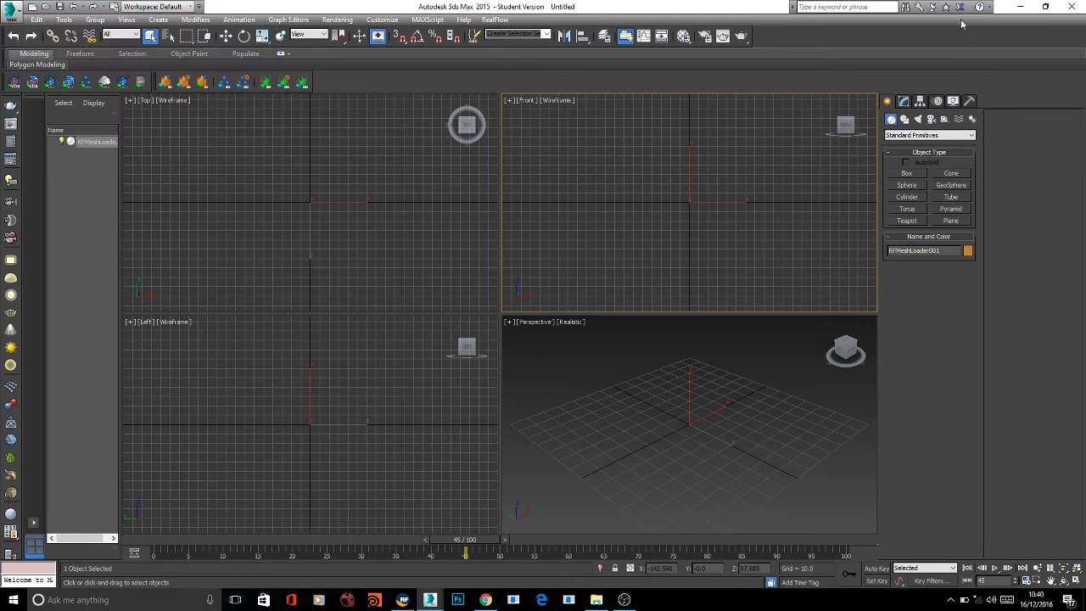
- Switch to Chrome and read the comments about import problems under the YouTube tutorial on exporting from Realflow to 3dsmax
click(1028, 12)
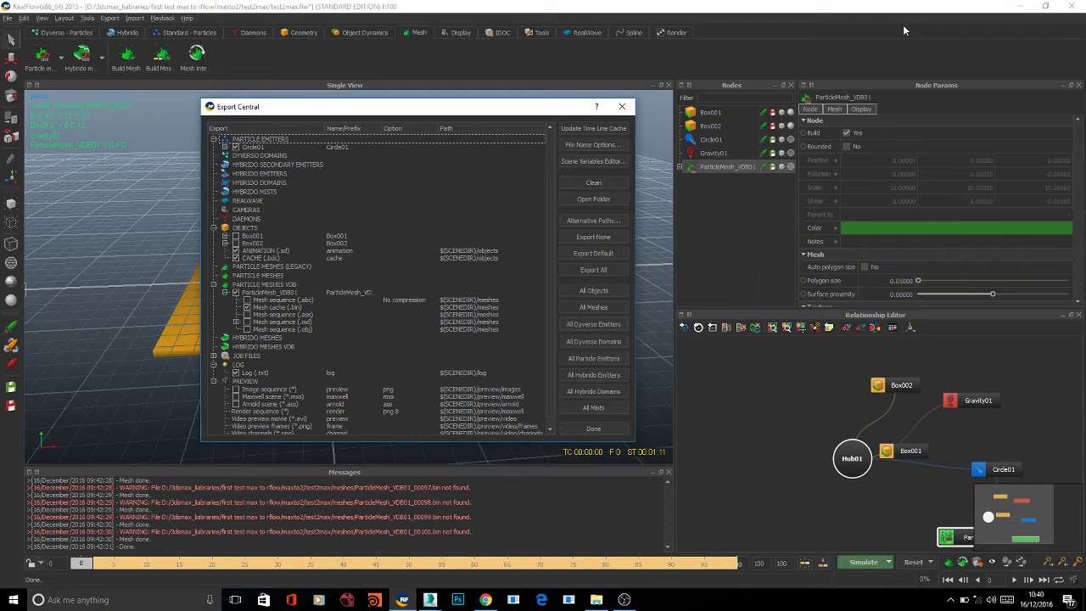
key(alt+Tab)
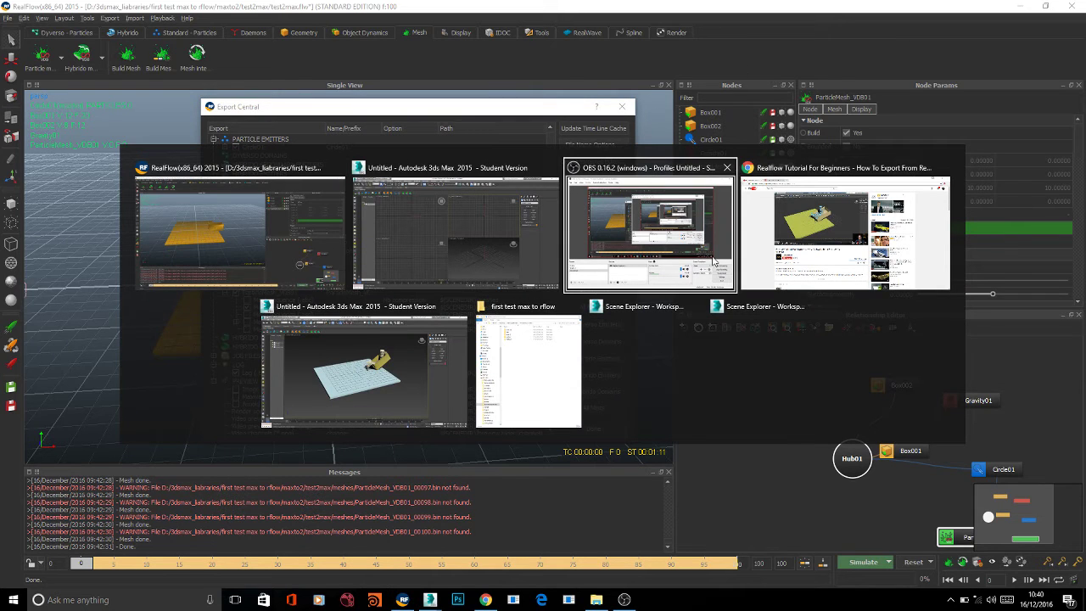
click(758, 265)
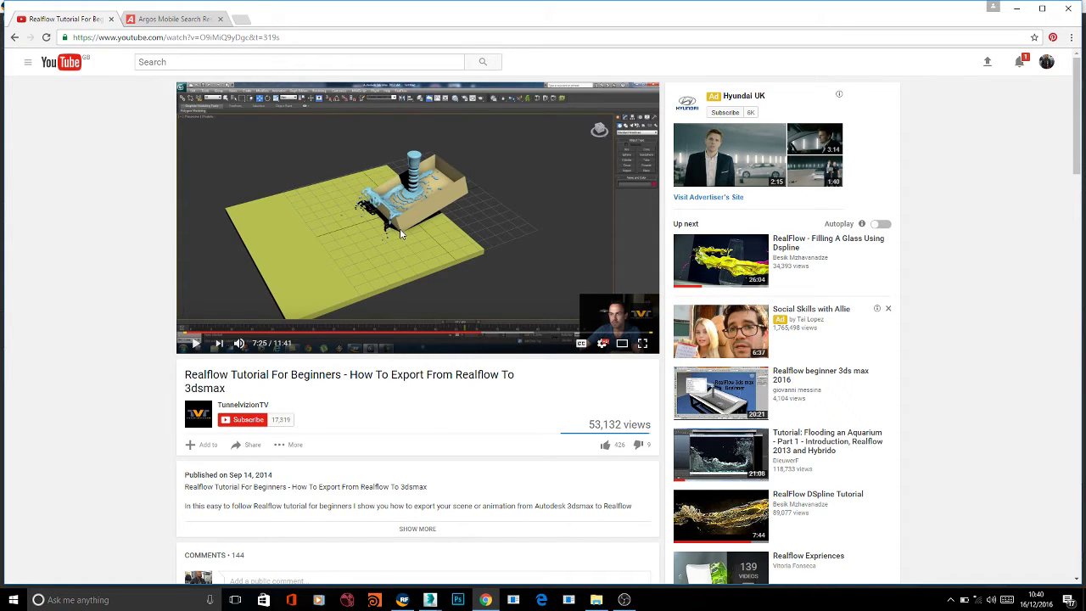
scroll(379, 278, down, 3)
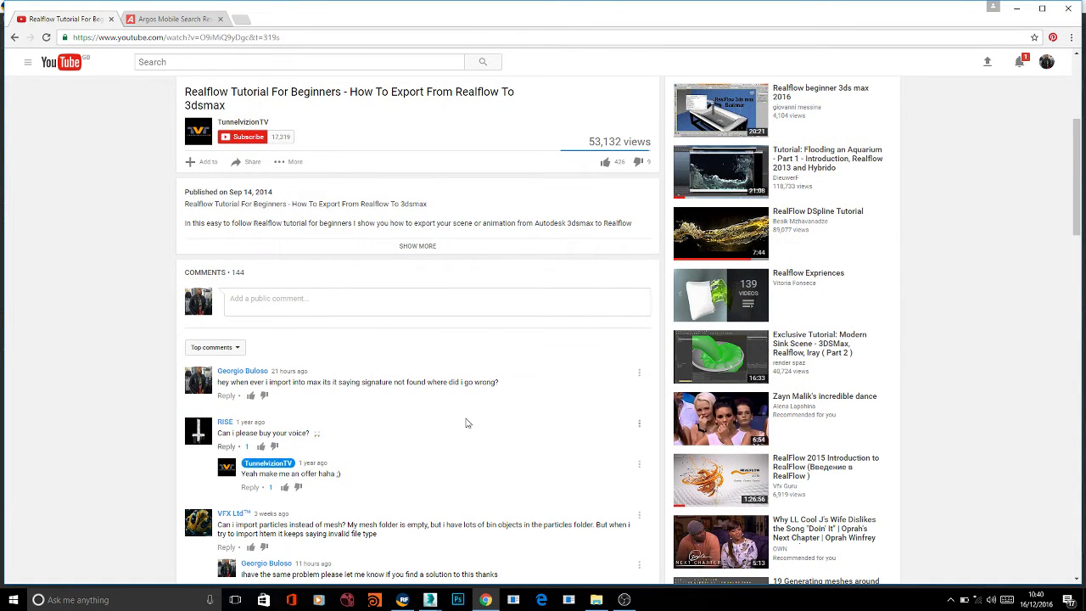
scroll(447, 396, down, 3)
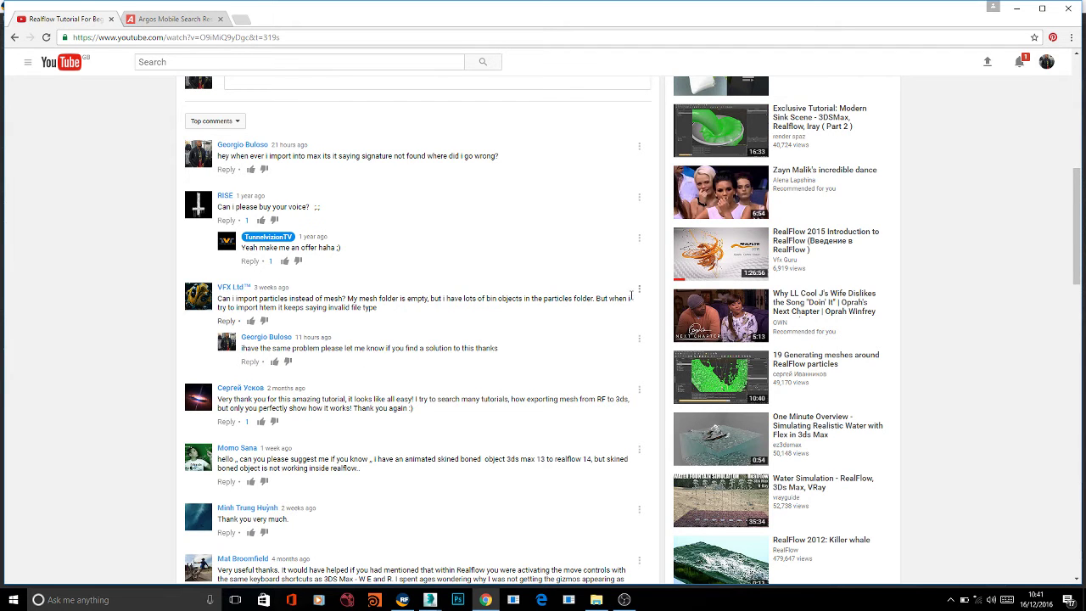
scroll(543, 322, up, 4)
scroll(511, 330, up, 3)
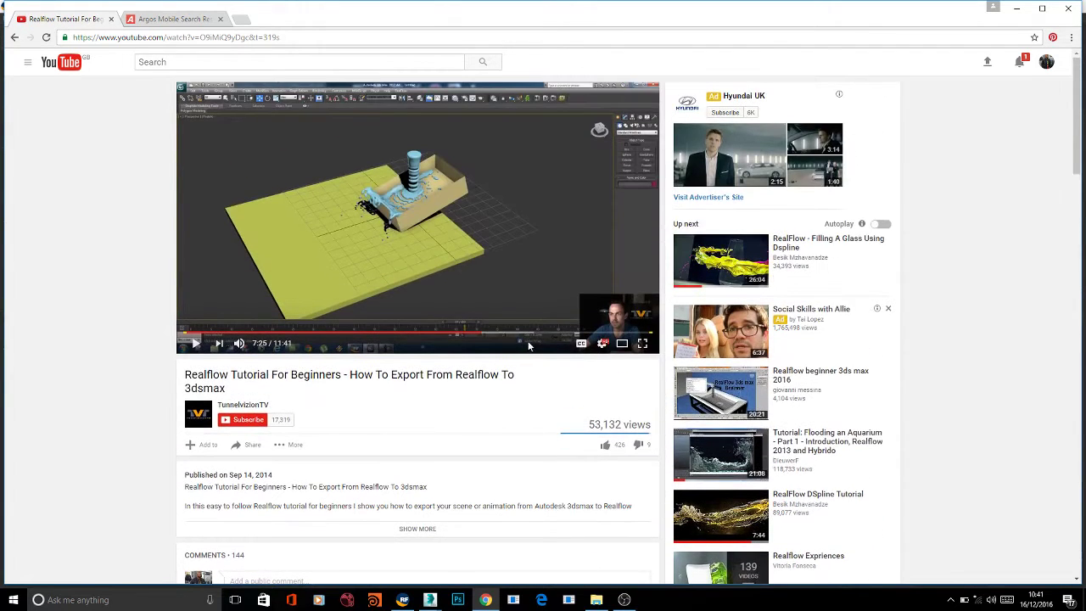
- Switch to the other 3ds Max scene with the tilted box and fluid mesh and review its RealFlow commands
click(1021, 9)
drag(396, 113, 391, 112)
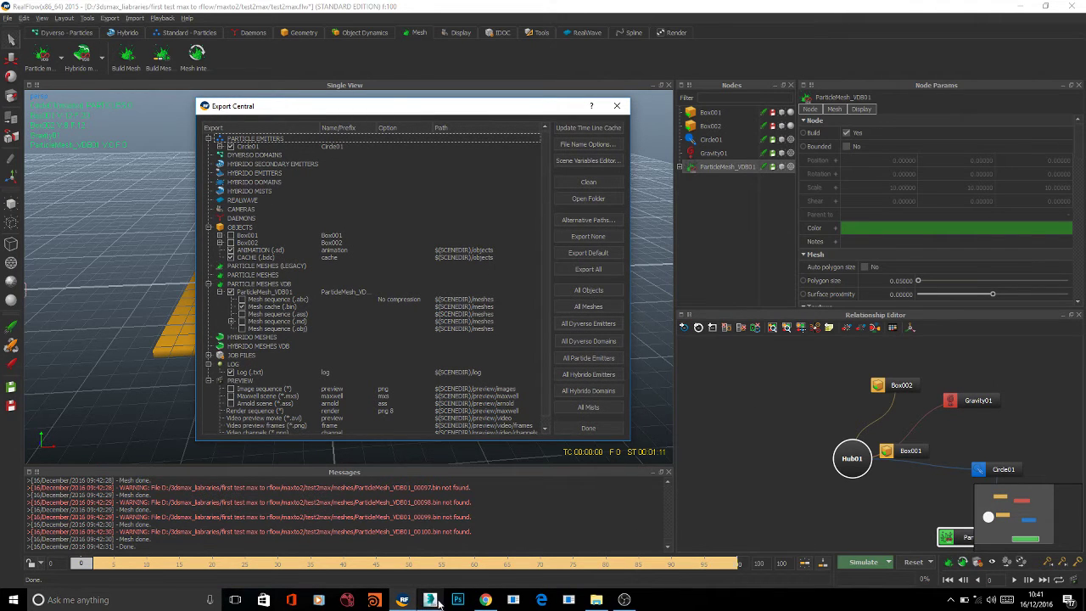
mouse_move(432, 600)
click(525, 556)
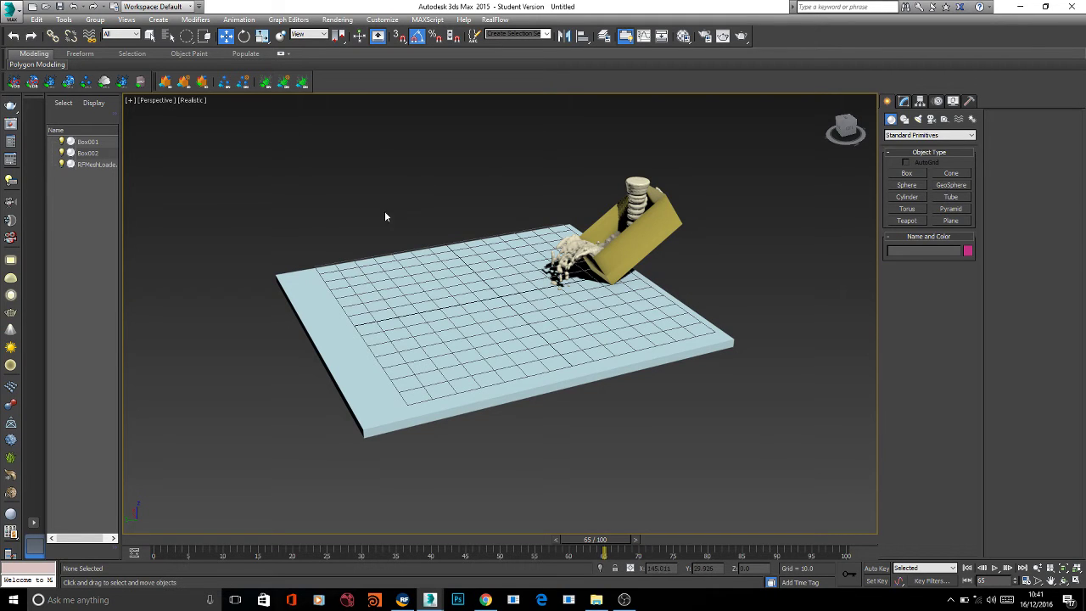
click(495, 19)
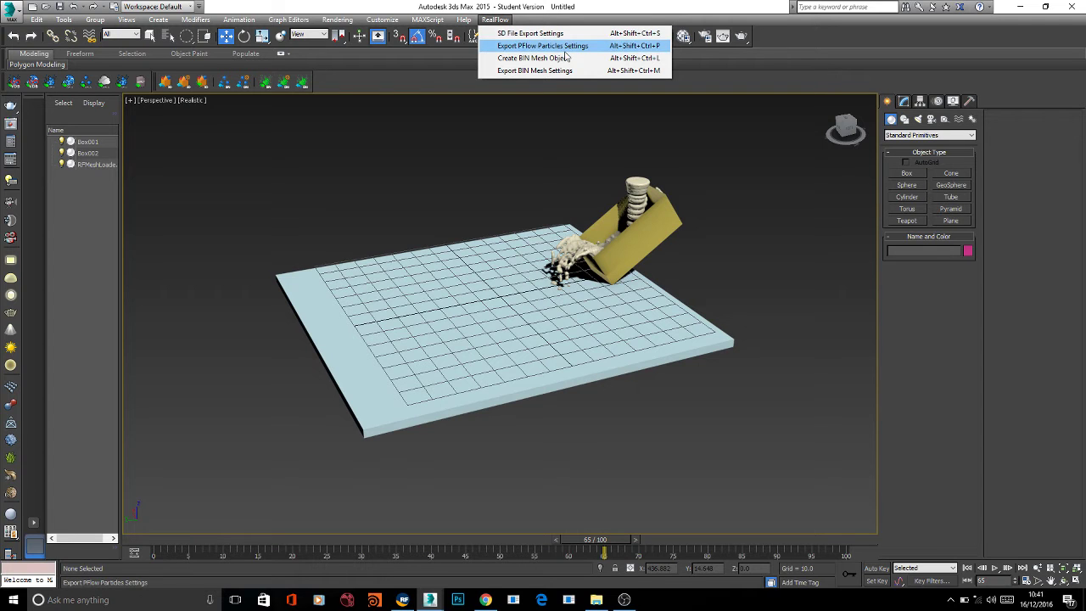
click(498, 170)
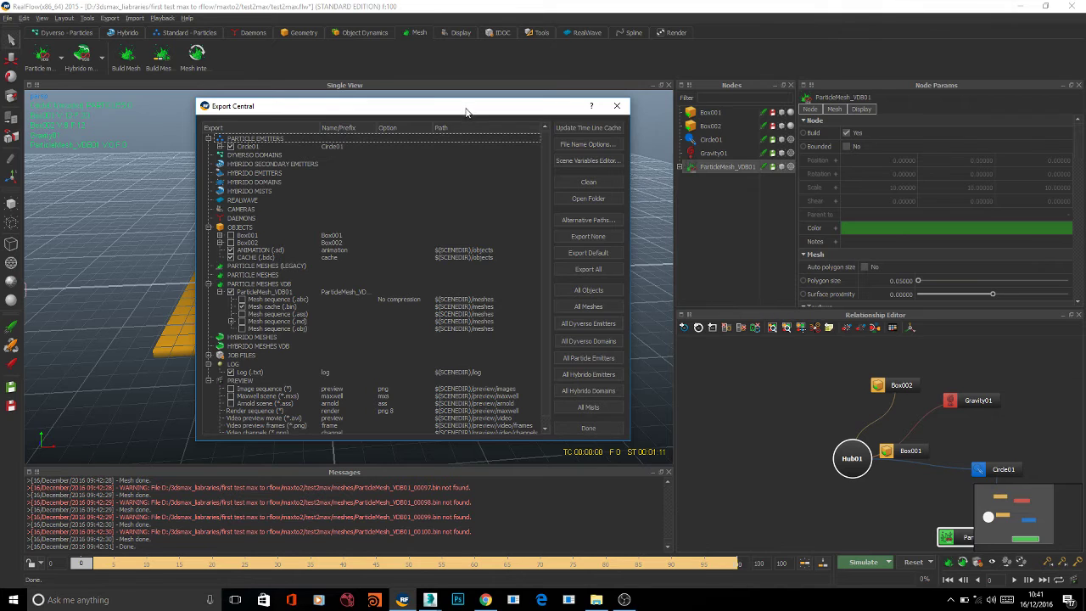
- Reopen Export Central in RealFlow, expand the export formats of ParticleMesh_VDB01 and select the Mesh sequence (.abc) entry
drag(465, 112, 418, 129)
click(569, 123)
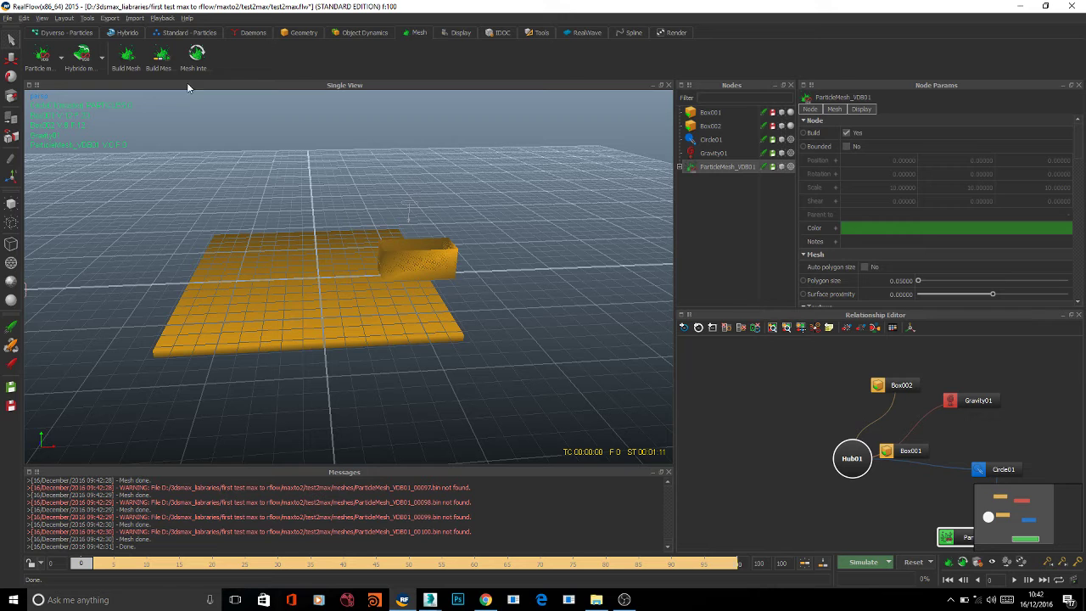
click(111, 18)
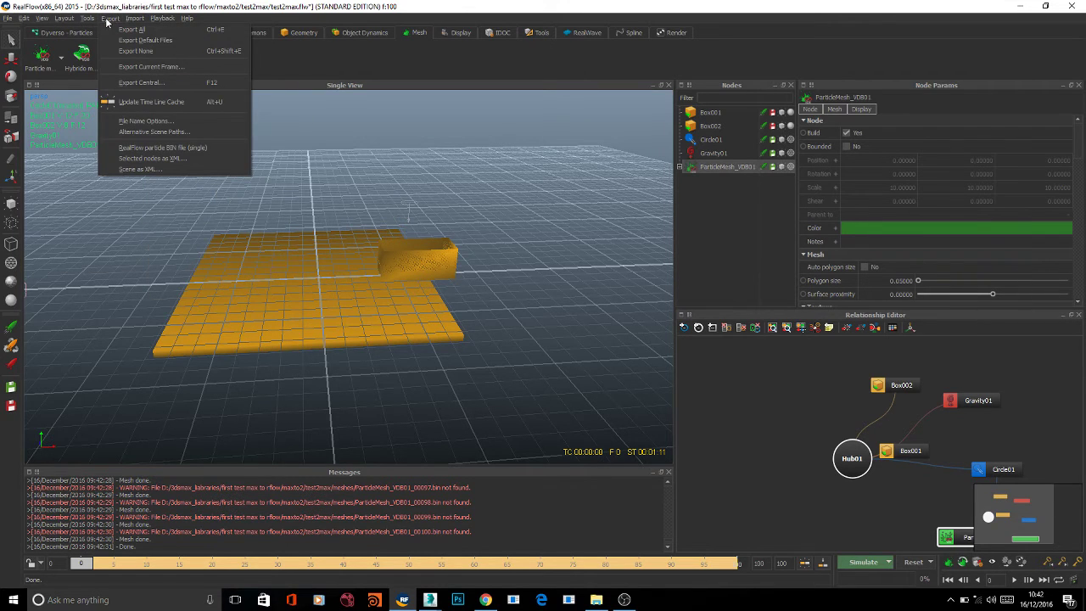
click(191, 82)
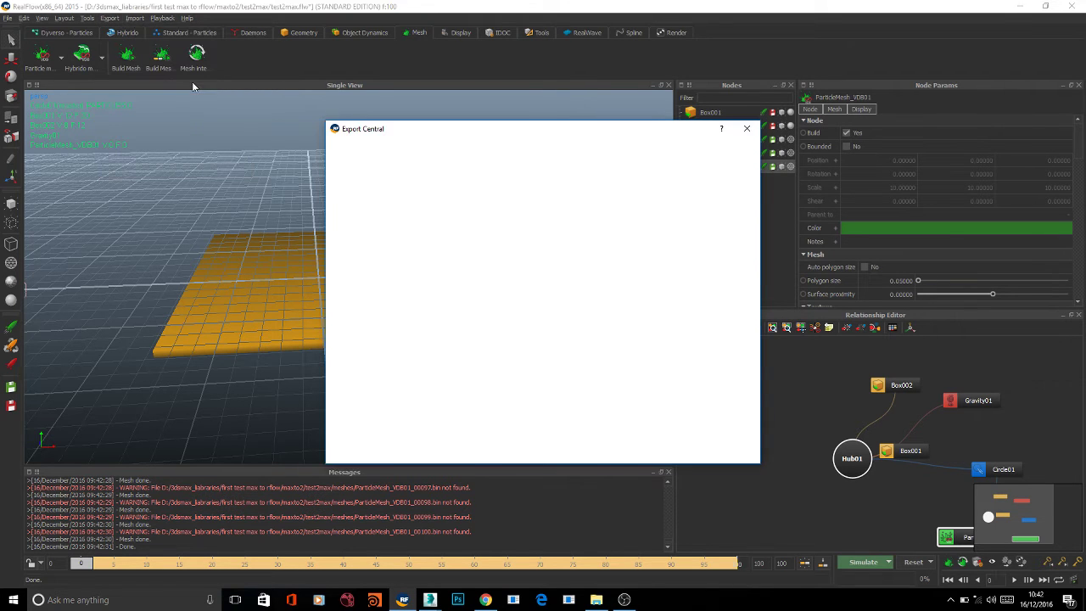
drag(446, 134, 268, 100)
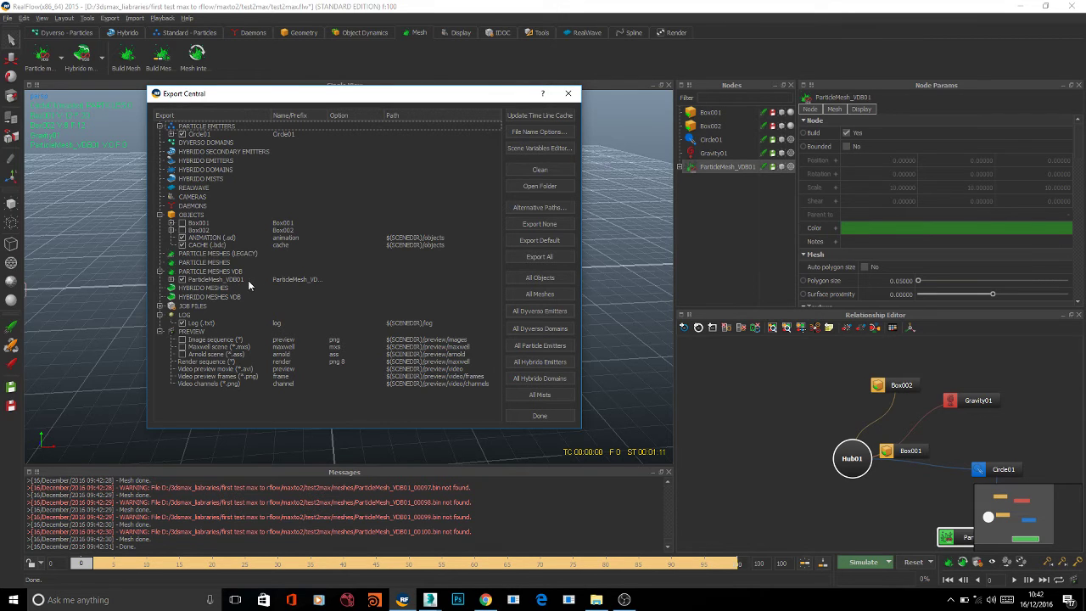
click(172, 280)
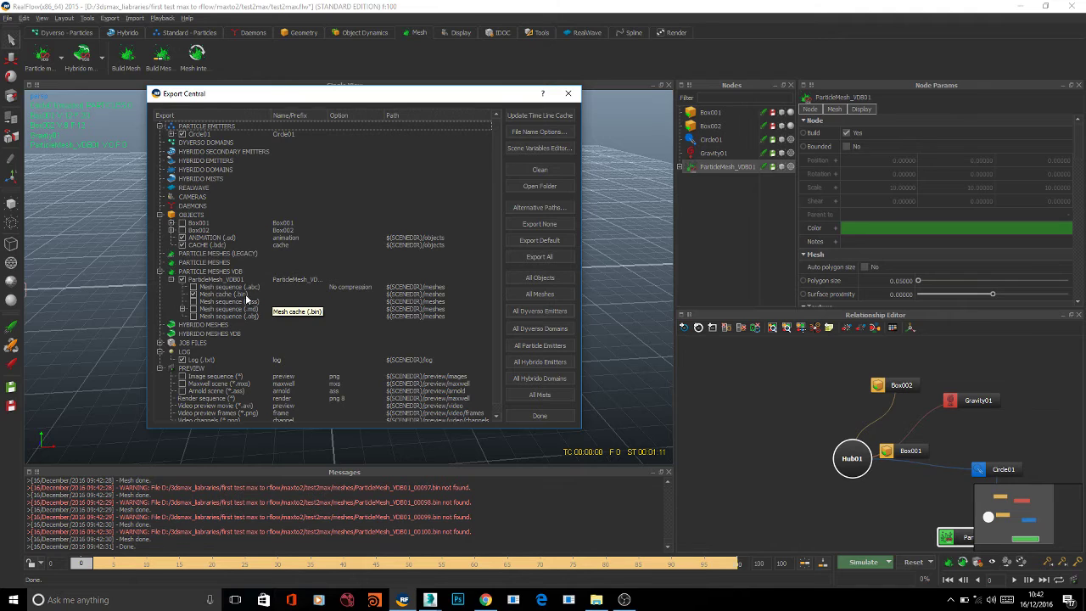
click(193, 287)
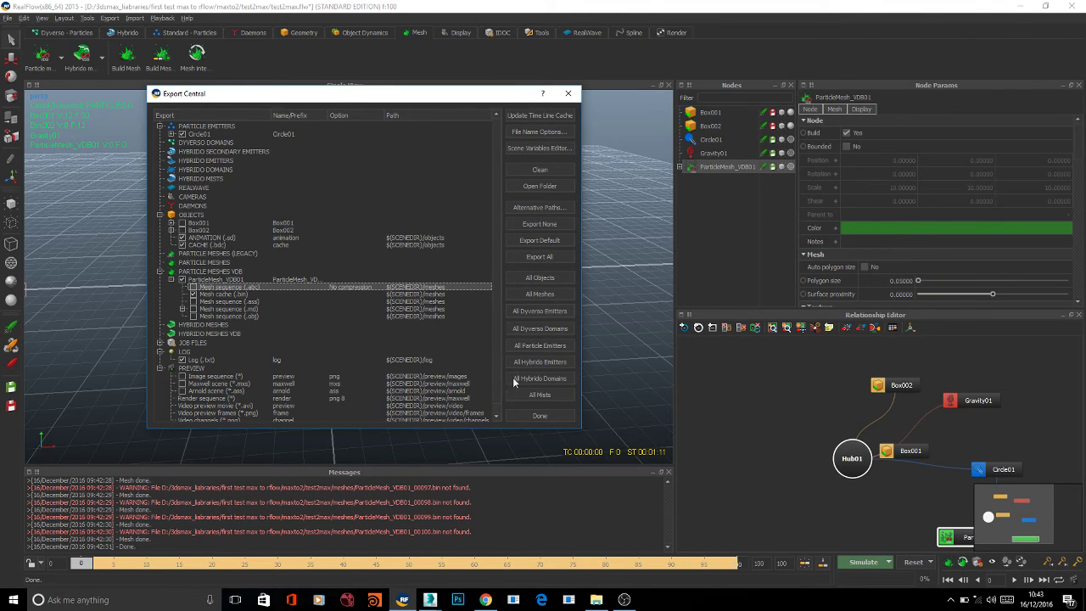
- Close Export Central, minimize RealFlow and switch to the 3ds Max scene with the tilted box and fluid mesh
click(546, 416)
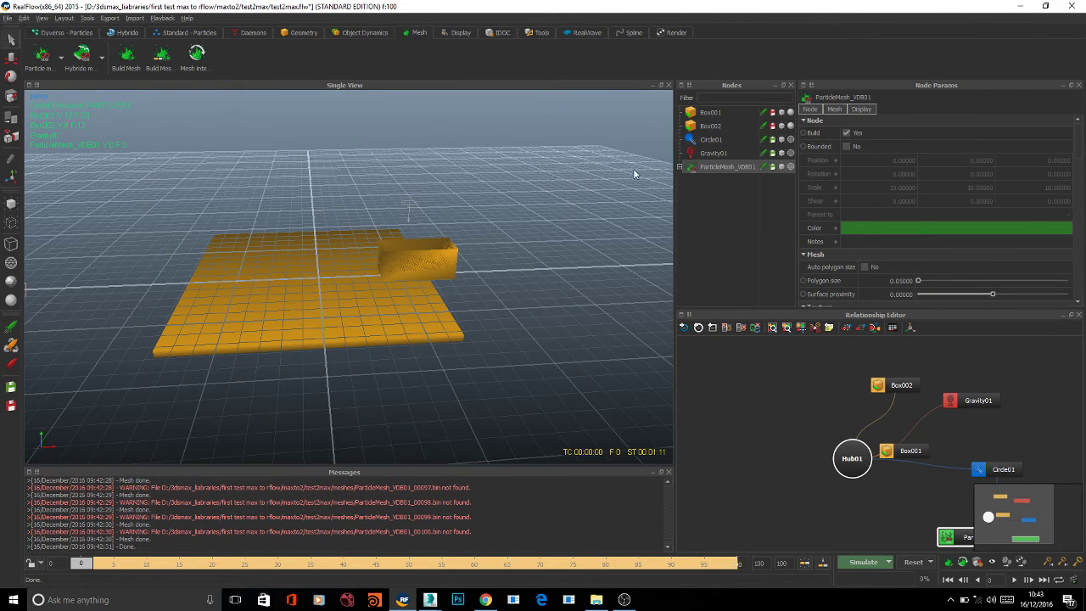
click(1022, 6)
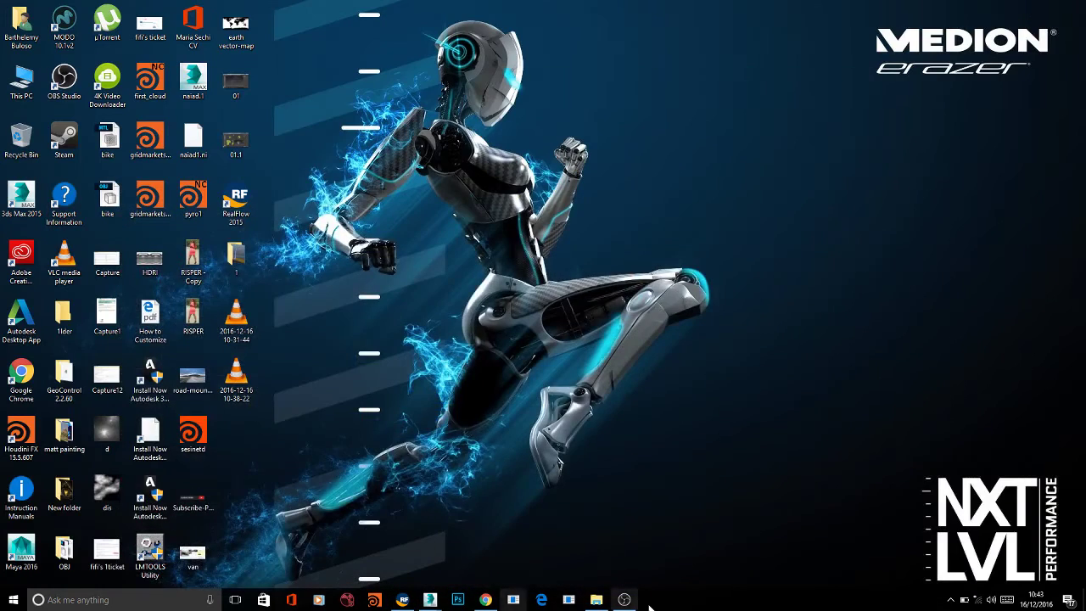
mouse_move(430, 599)
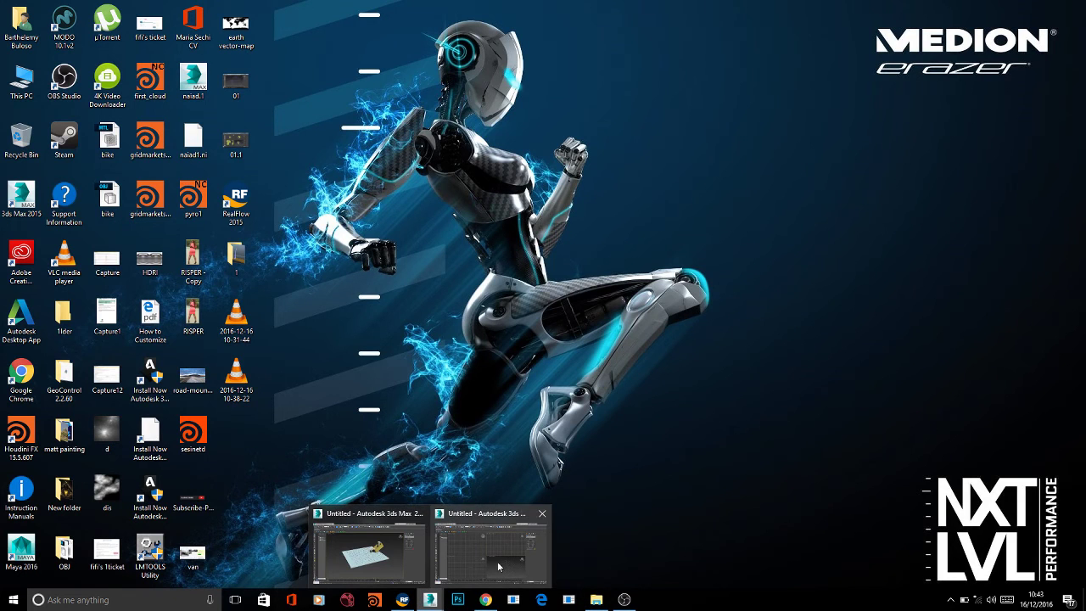
click(394, 554)
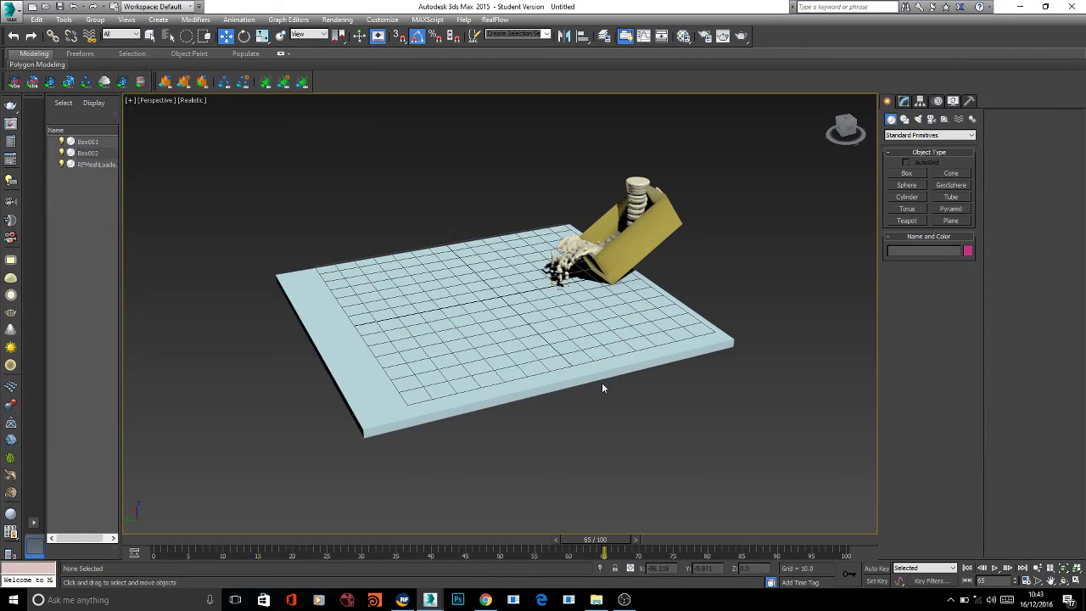
key(alt+space)
alt+middle_drag(612, 303, 673, 279)
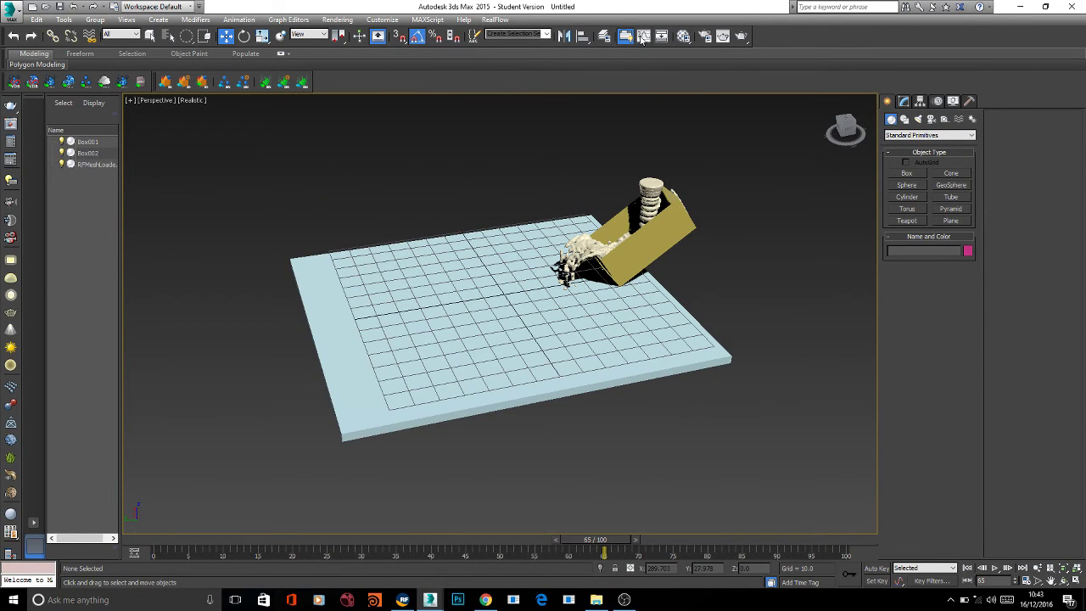
- Start creating a RealFlow BIN mesh object and browse to the "first test max to rflow" folder for its mesh file
click(492, 20)
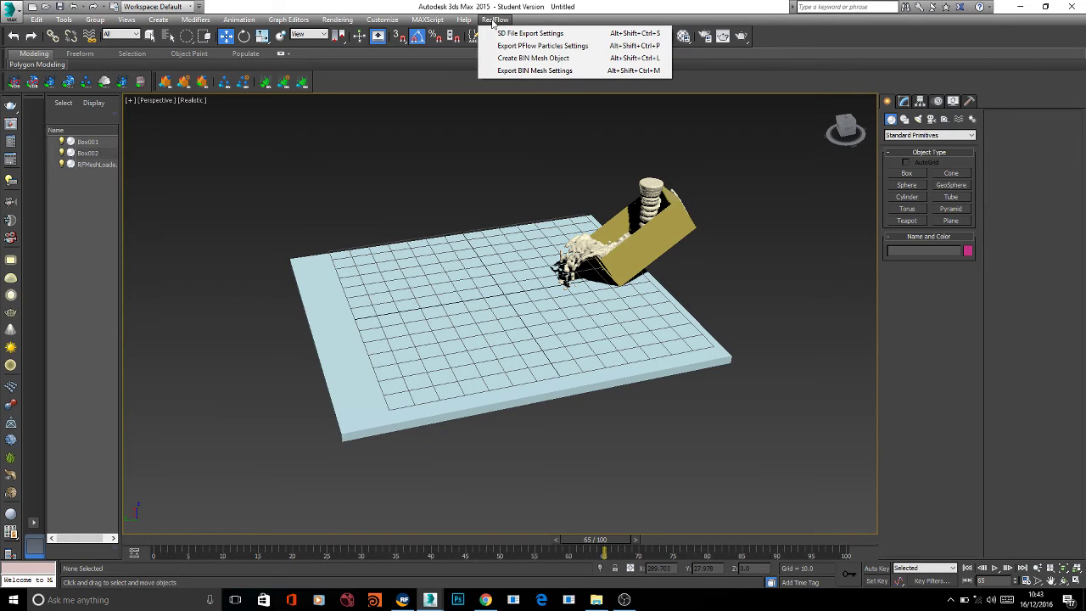
click(540, 60)
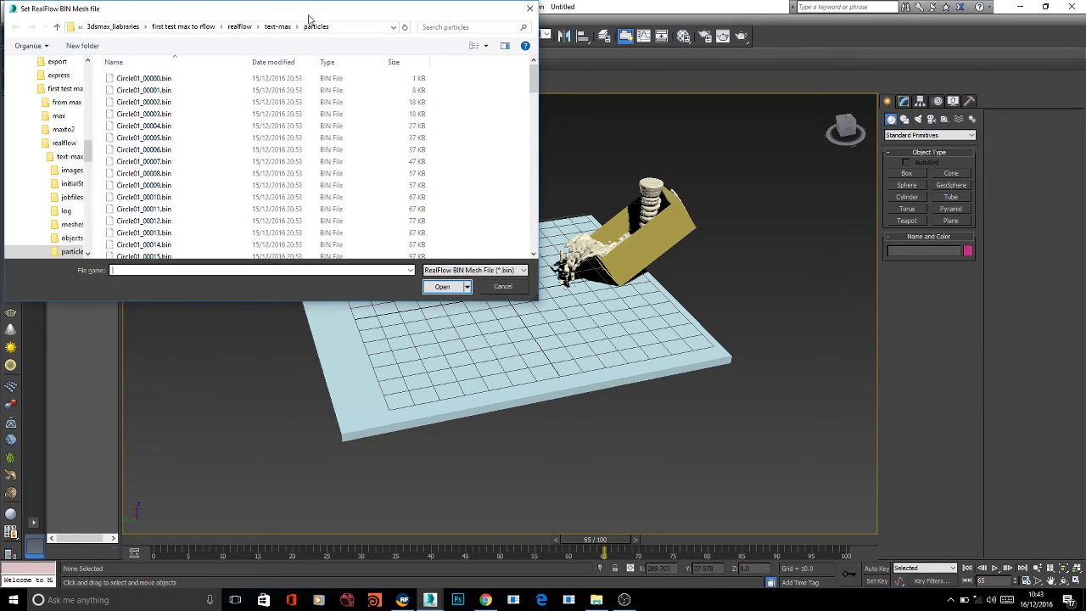
click(240, 27)
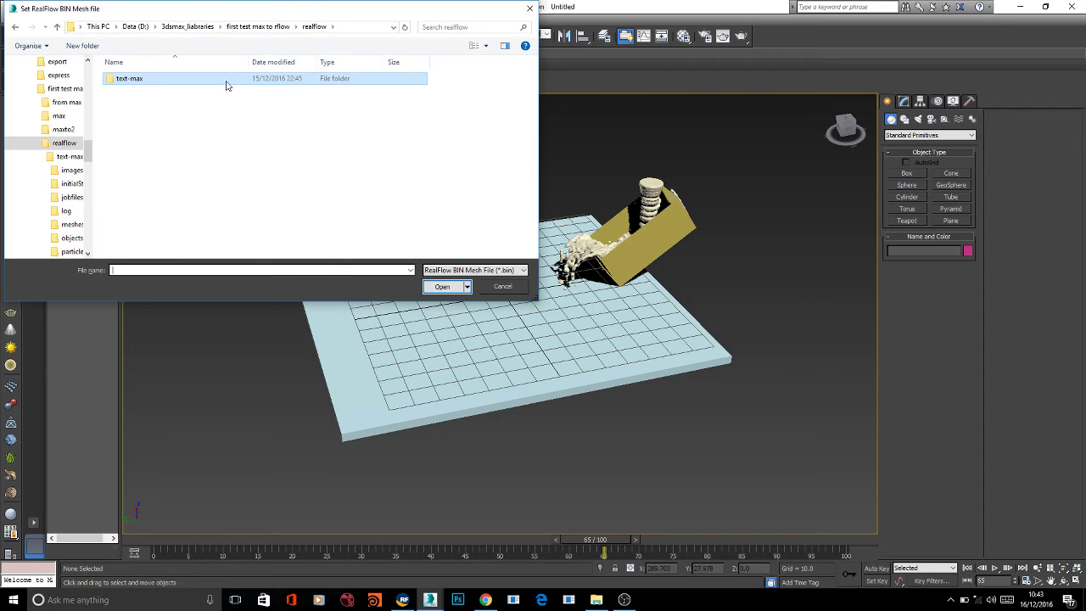
click(262, 27)
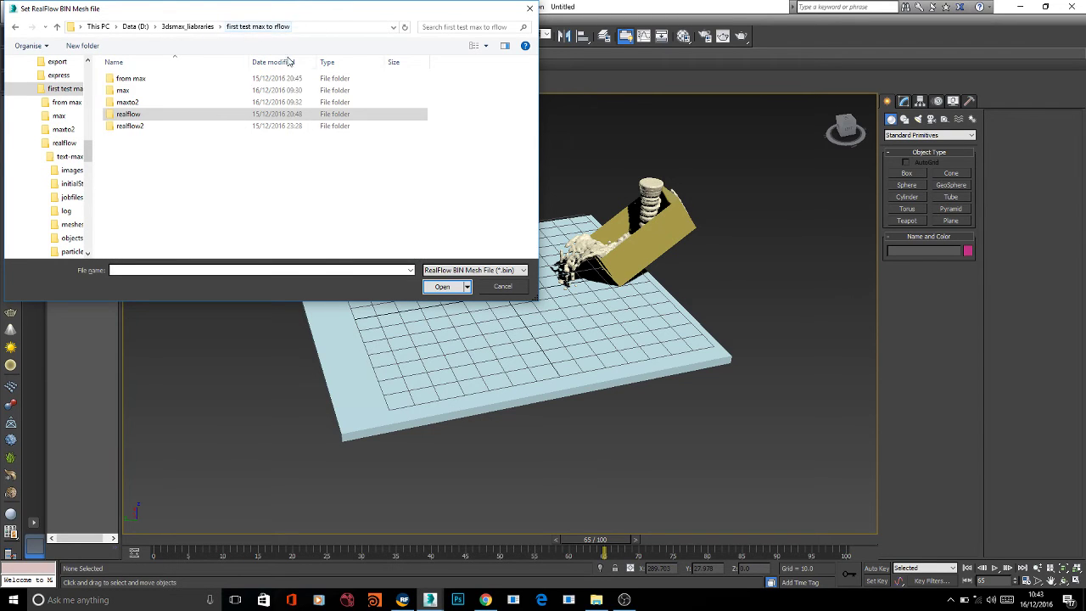
double_click(142, 127)
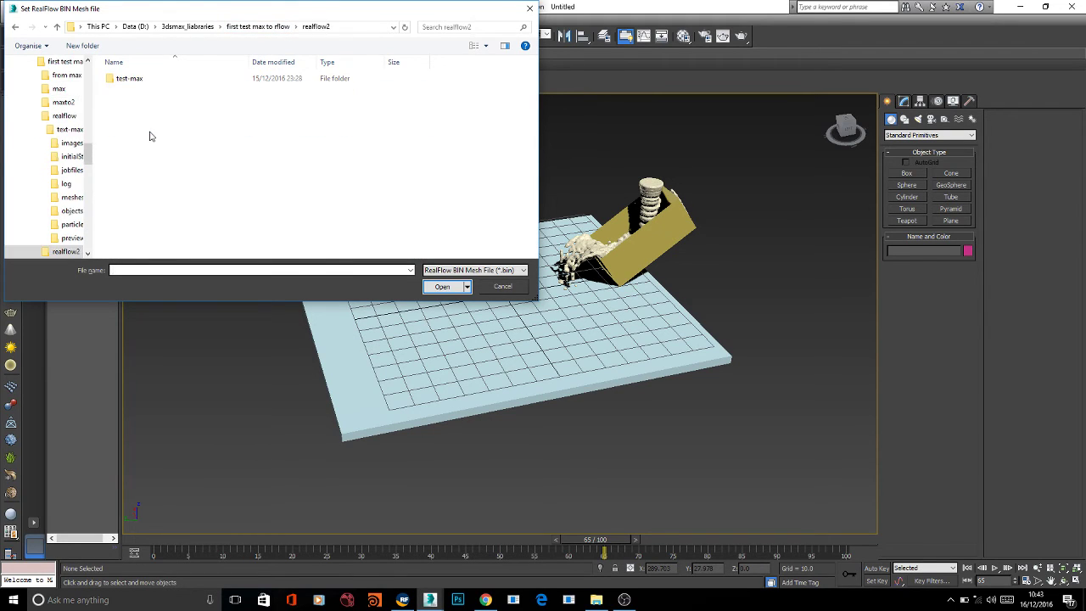
double_click(166, 79)
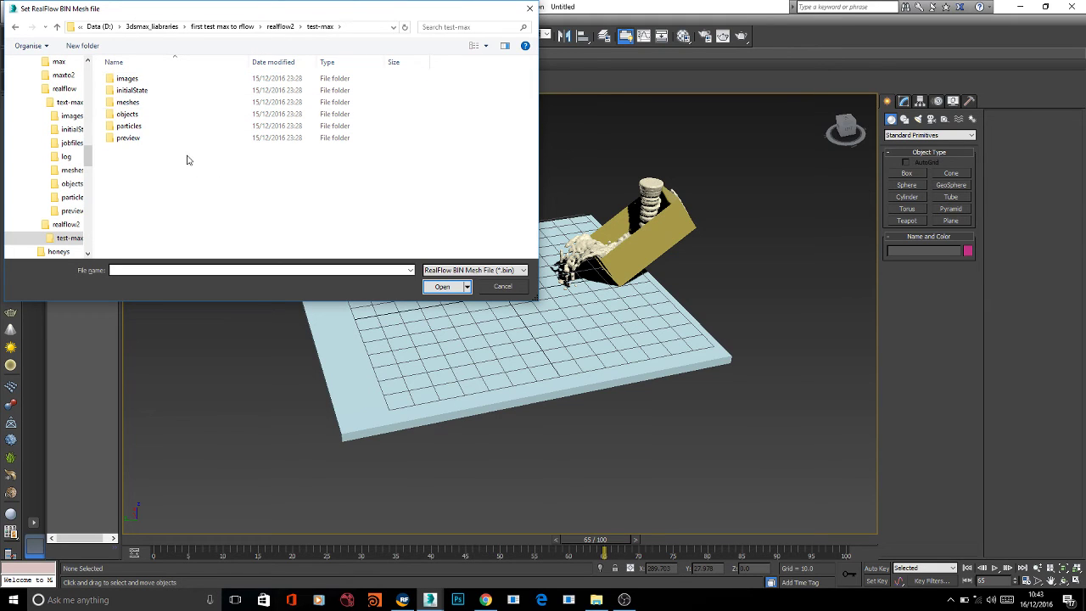
double_click(190, 105)
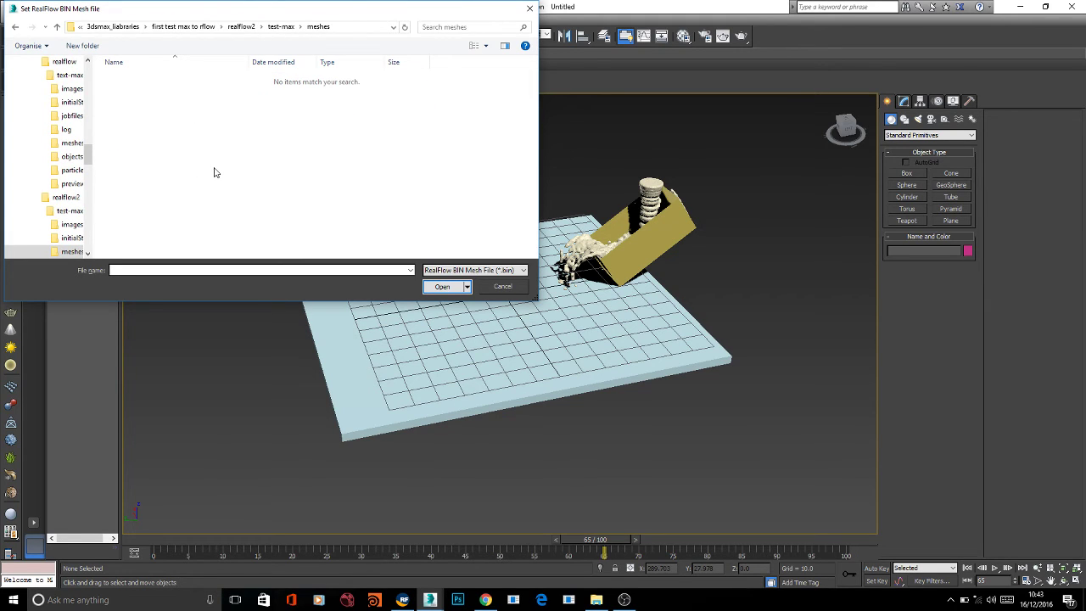
click(14, 27)
click(15, 26)
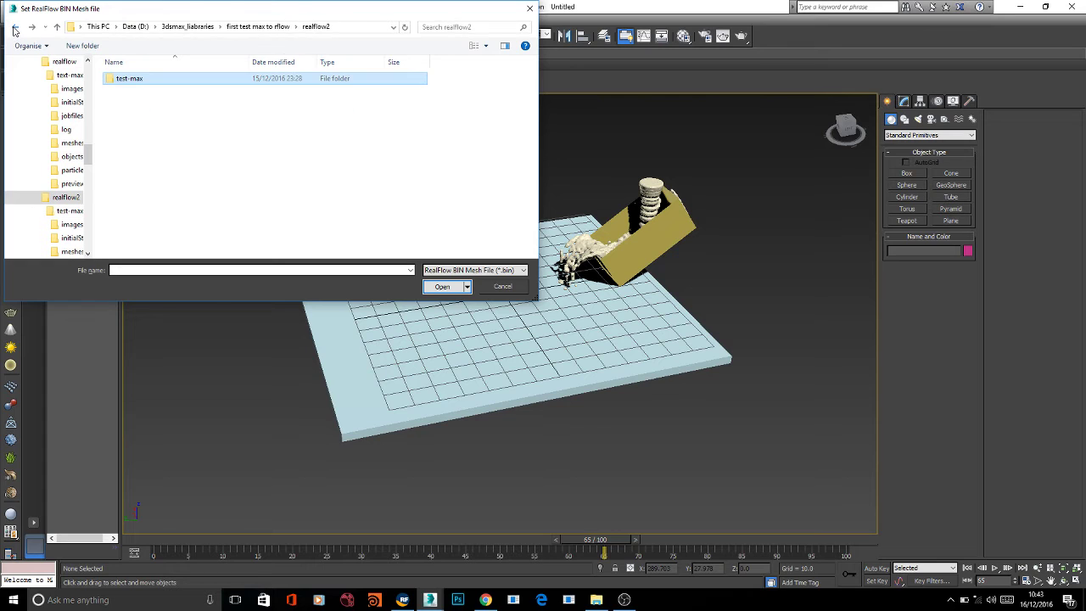
click(16, 27)
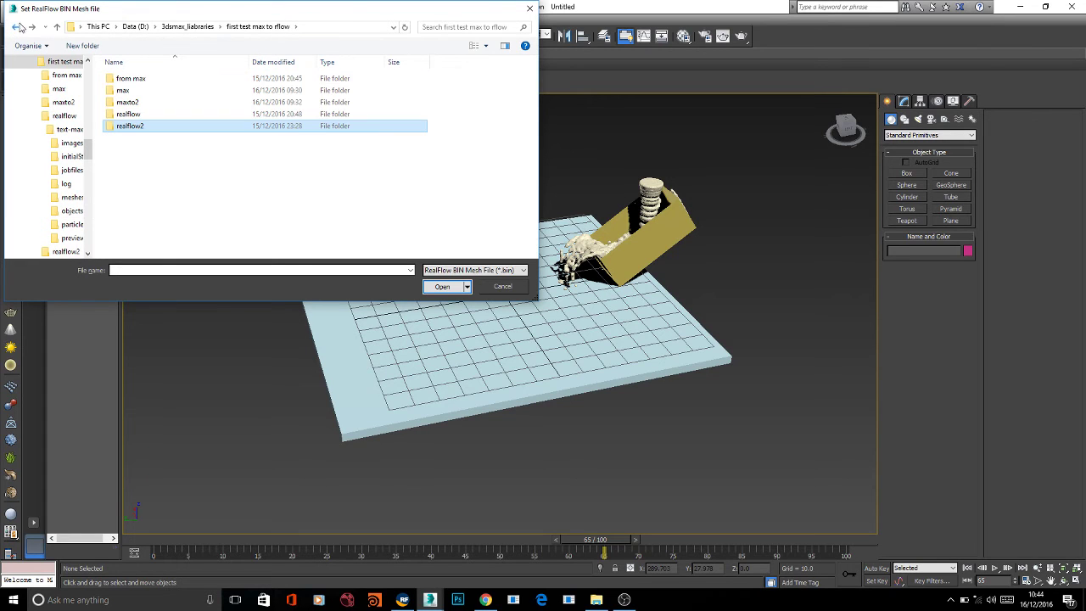
- Open the maxto2 > test2max > meshes folder and look through its ParticleMesh_VDB01 BIN sequence
double_click(158, 103)
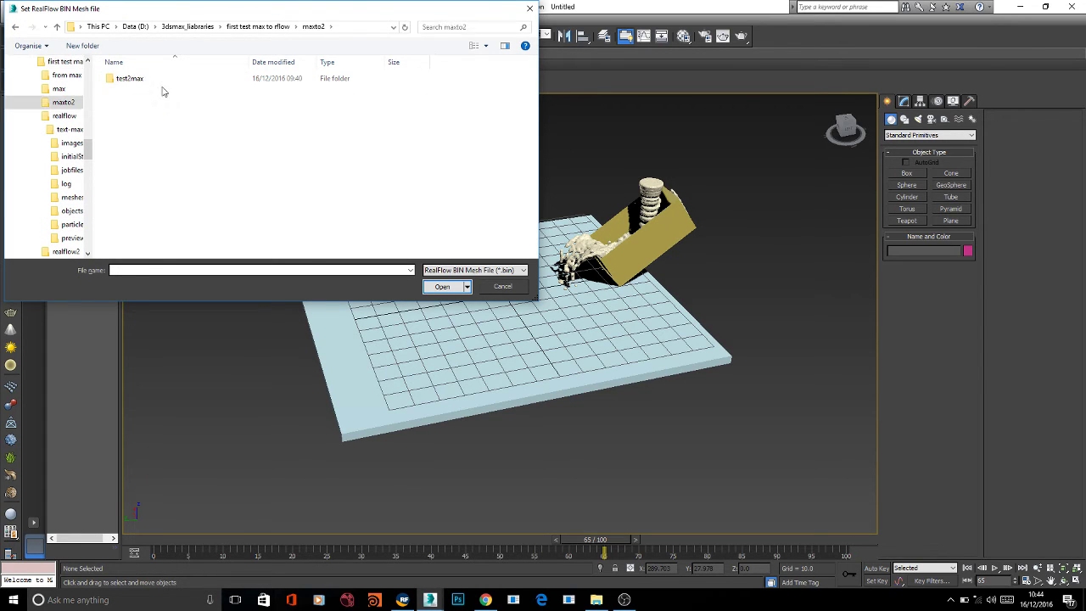
click(157, 80)
double_click(158, 79)
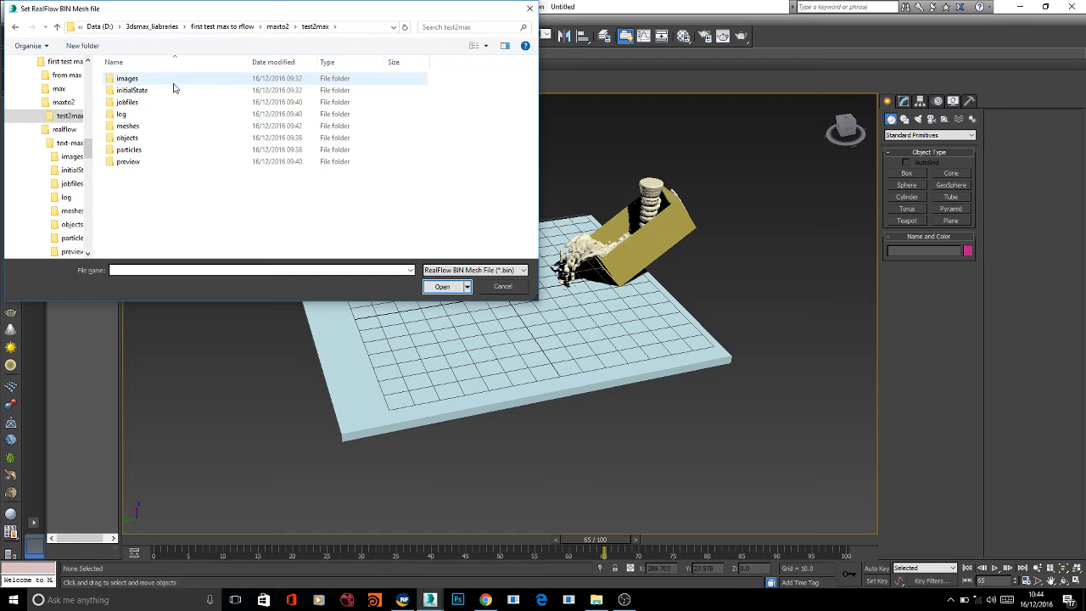
double_click(170, 127)
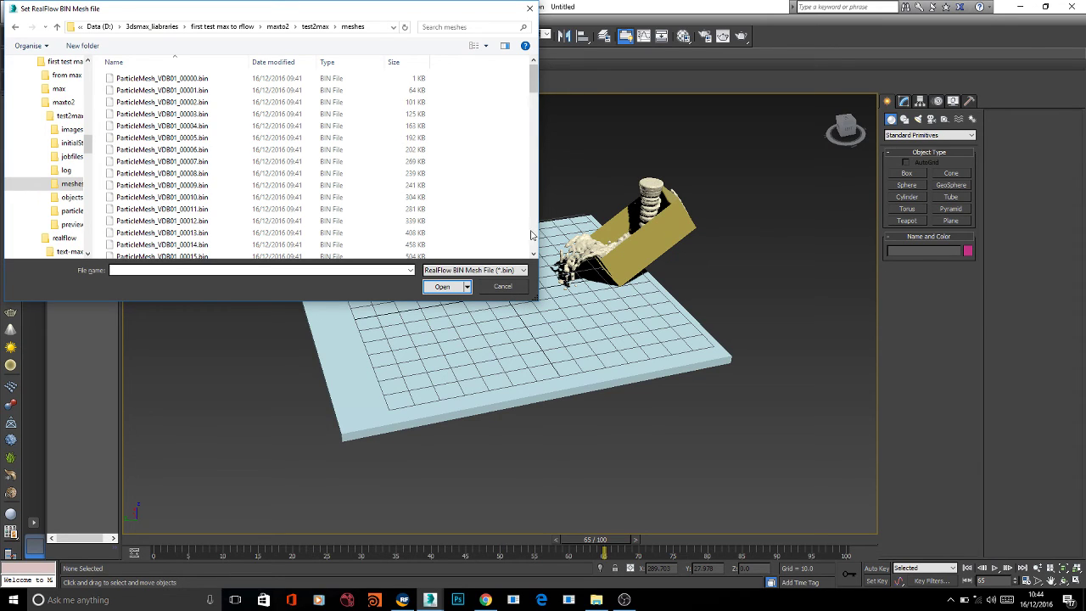
scroll(358, 133, down, 7)
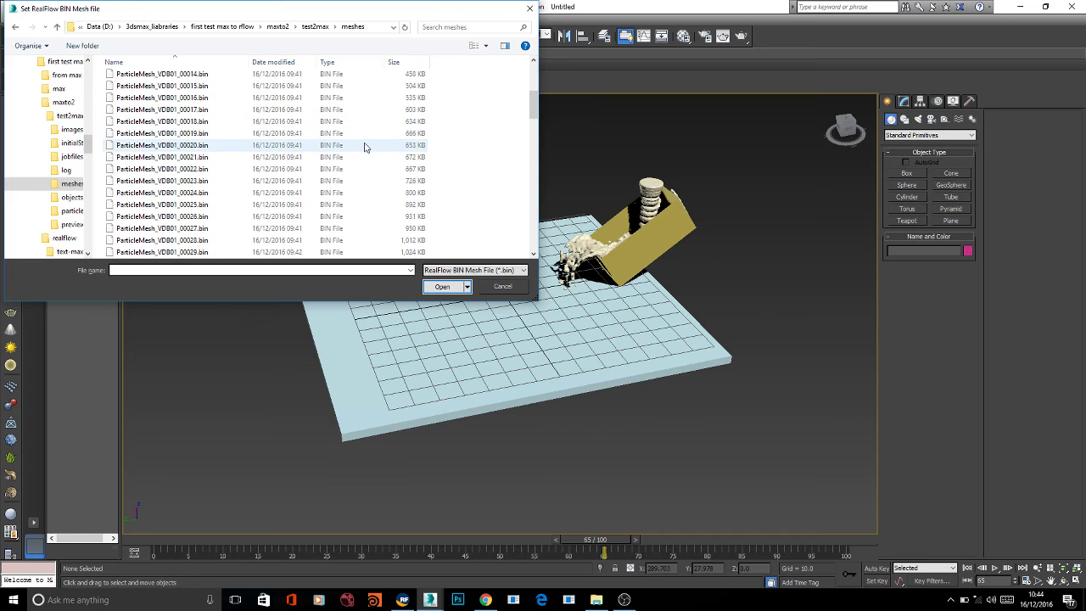
scroll(369, 157, up, 7)
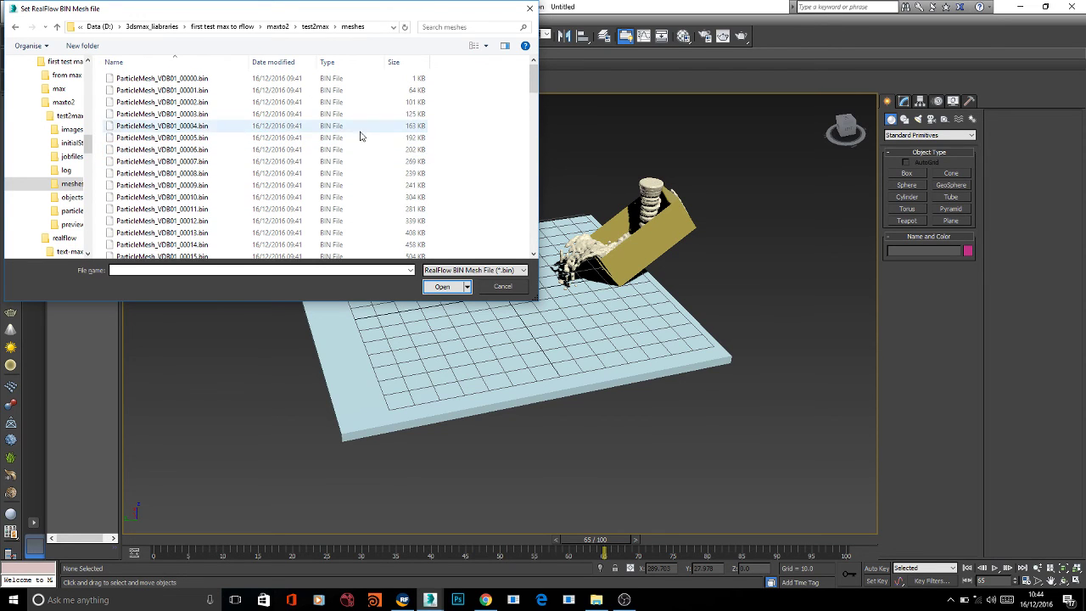